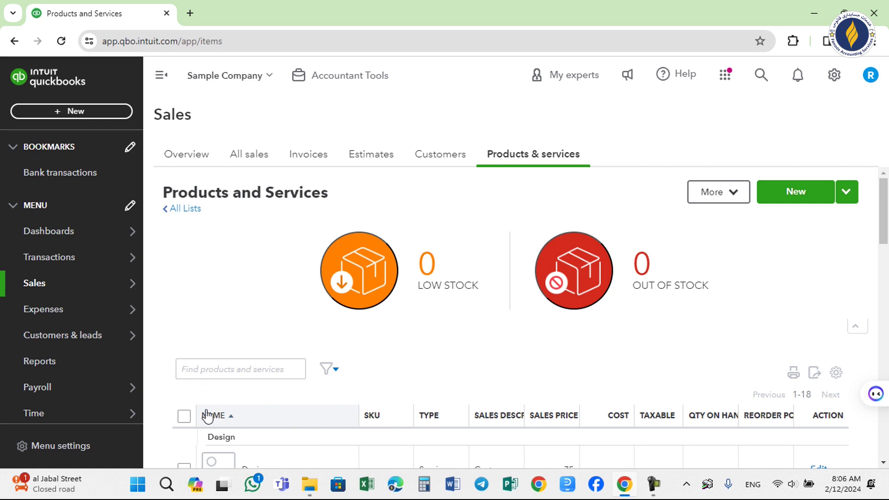
Create a new Service-type item and enter T-Shirt-01 as its name.
{"action": "left_click", "coordinate": [797, 193]}
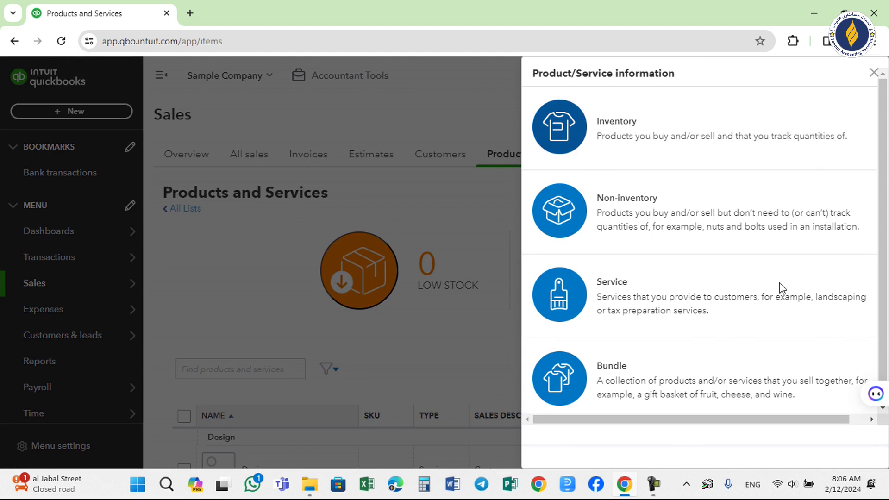
{"action": "left_click", "coordinate": [642, 306]}
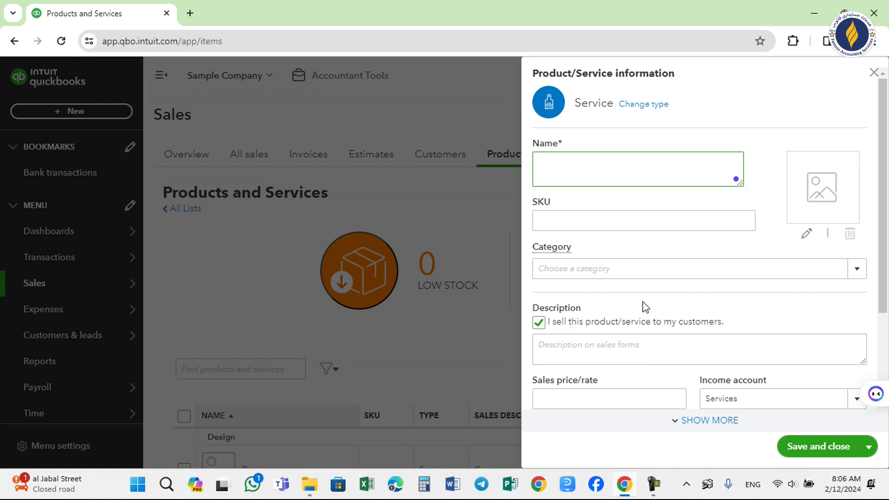
{"action": "type", "text": "P"}
{"action": "type", "text": "T"}
{"action": "type", "text": "-Shirt"}
{"action": "type", "text": "-01"}
Copy the item name into the description and append '= Puma White'.
{"action": "left_click_drag", "start_coordinate": [582, 167], "coordinate": [481, 172]}
{"action": "key", "text": "ctrl+c"}
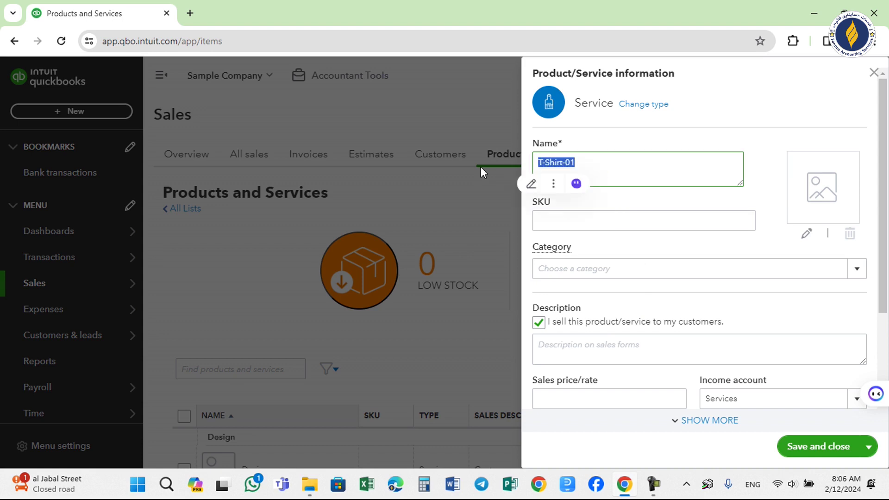
{"action": "left_click", "coordinate": [570, 348]}
{"action": "key", "text": "ctrl+v"}
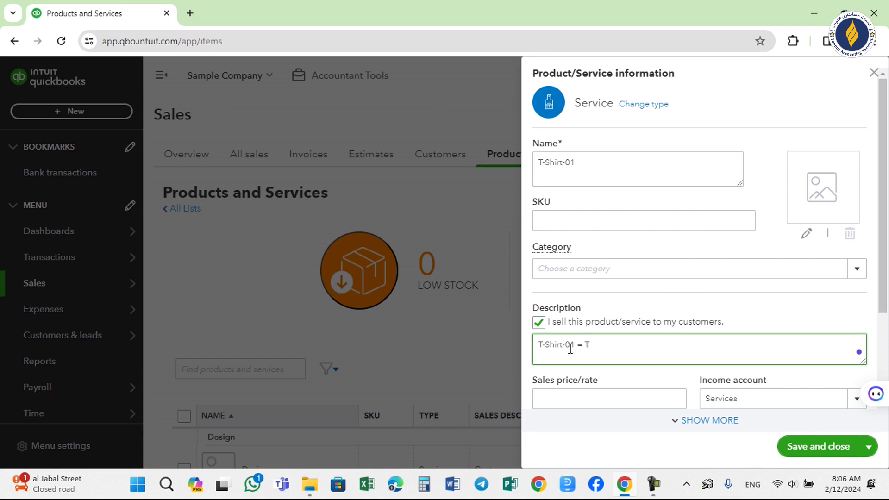
{"action": "type", "text": "= Puma C"}
{"action": "key", "text": "BackSpace"}
{"action": "type", "text": "White"}
{"action": "left_click_drag", "start_coordinate": [887, 257], "coordinate": [886, 345]}
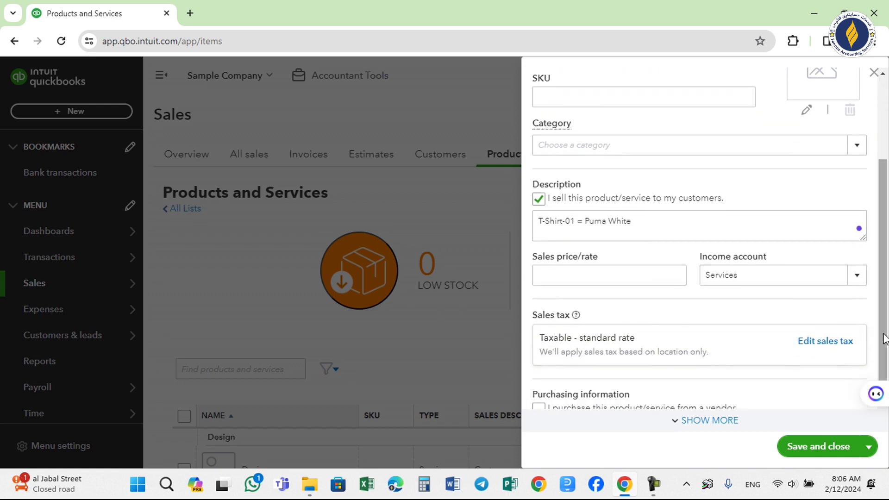
Append -42 to the item name, making it T-Shirt-01-42.
{"action": "left_click", "coordinate": [649, 225]}
{"action": "key", "text": "ctrl+a"}
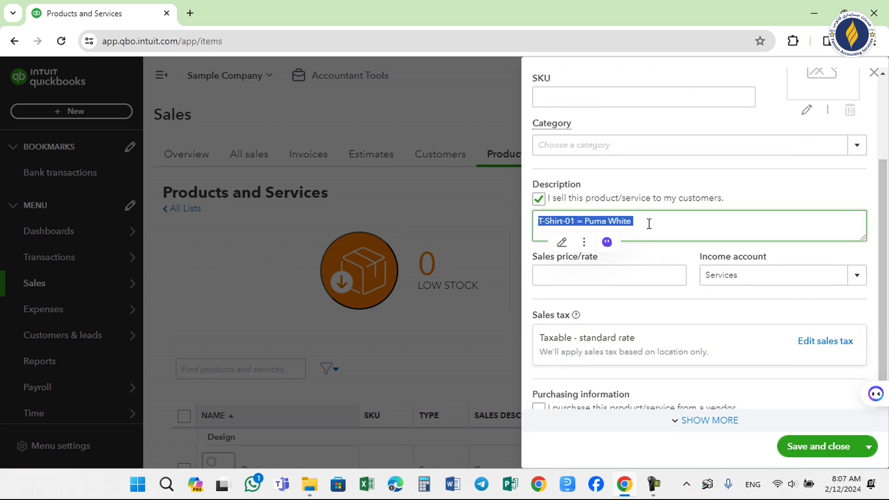
{"action": "scroll", "coordinate": [874, 225], "scroll_direction": "up", "scroll_amount": 3}
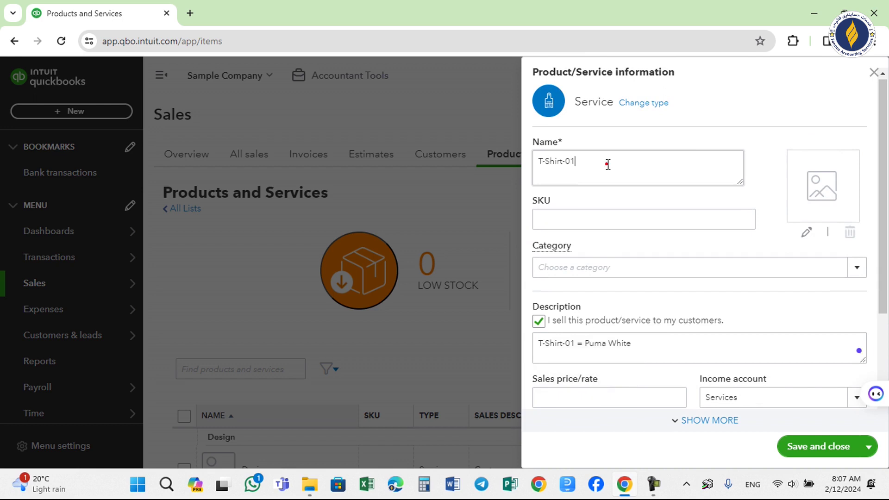
{"action": "triple_click", "coordinate": [607, 165]}
{"action": "left_click", "coordinate": [609, 164]}
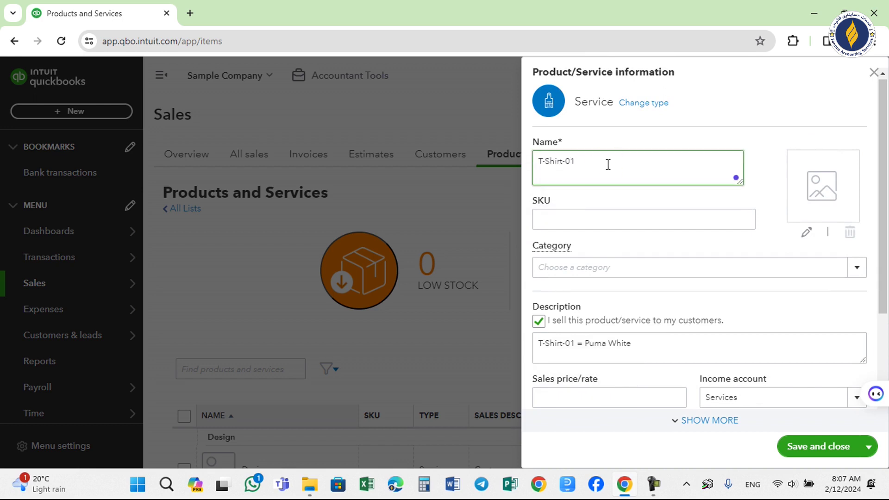
{"action": "type", "text": "-42"}
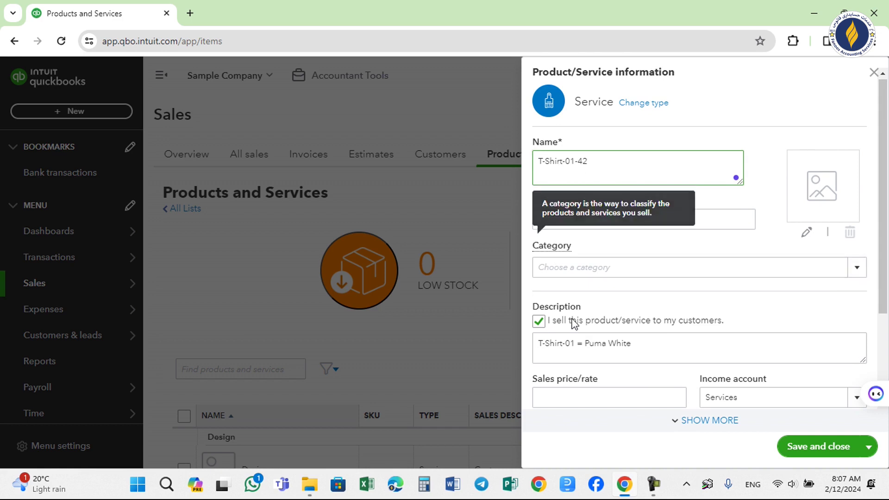
Insert -42 after T-Shirt-01 in the description, giving 'T-Shirt-01-42 = Puma White'.
{"action": "triple_click", "coordinate": [657, 351]}
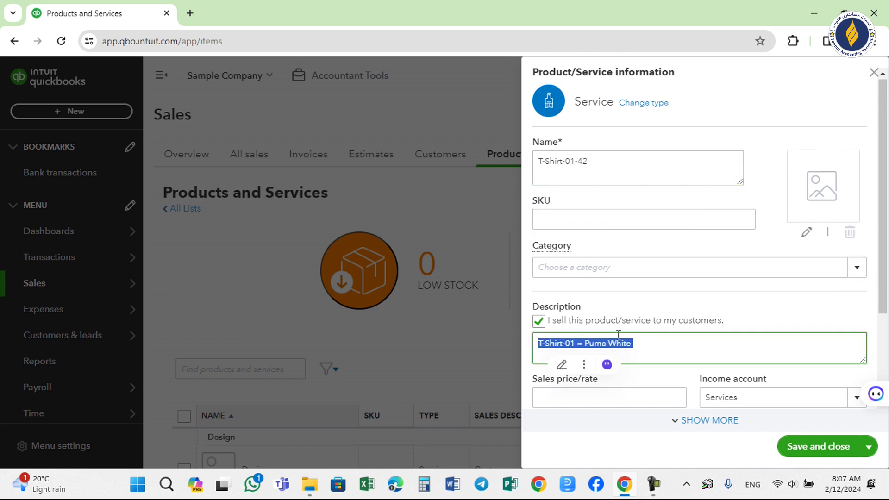
{"action": "left_click", "coordinate": [658, 352]}
{"action": "left_click", "coordinate": [574, 346]}
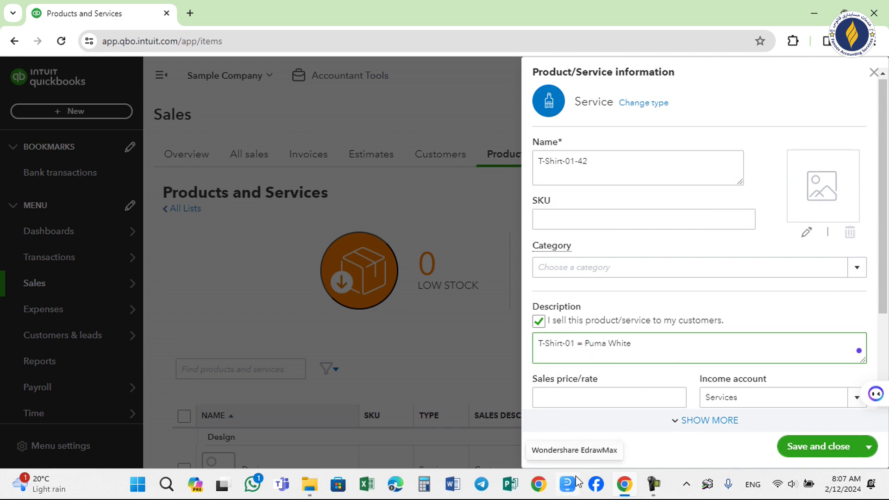
{"action": "type", "text": "-42"}
{"action": "left_click_drag", "start_coordinate": [885, 290], "coordinate": [886, 368]}
{"action": "left_click", "coordinate": [609, 277]}
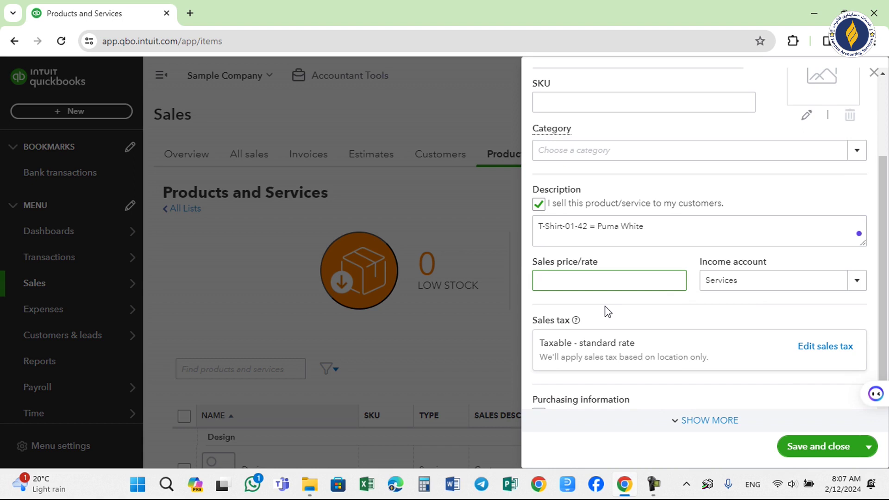
Set the sales price to 6 and create the new income account Products Sales Income.
{"action": "type", "text": "6"}
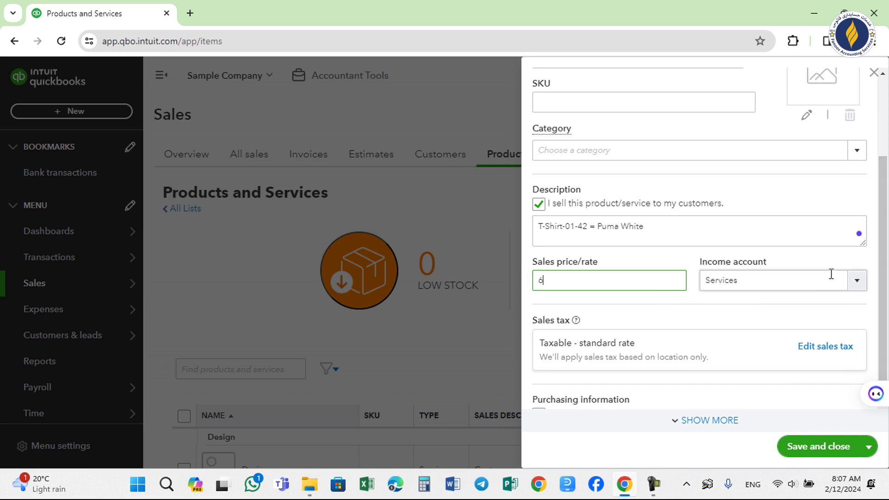
{"action": "left_click", "coordinate": [810, 287]}
{"action": "left_click", "coordinate": [859, 284]}
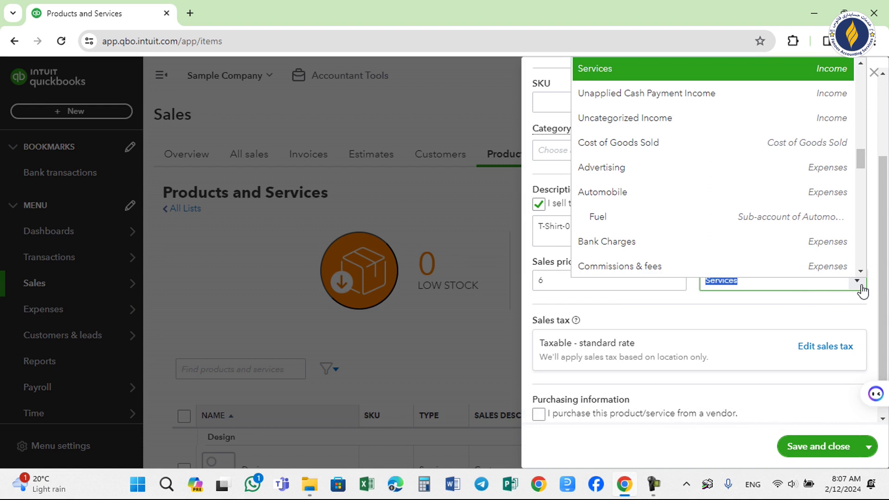
{"action": "type", "text": "Produ"}
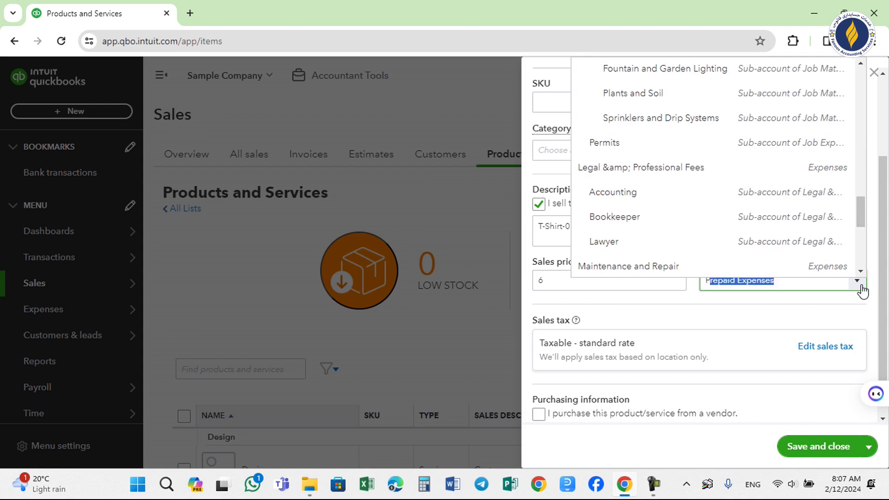
{"action": "type", "text": "ct"}
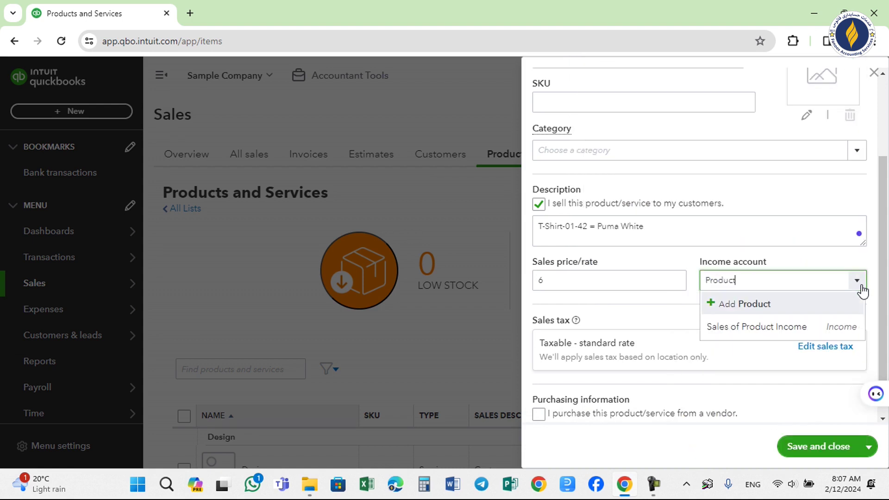
{"action": "type", "text": "s Sales Inc"}
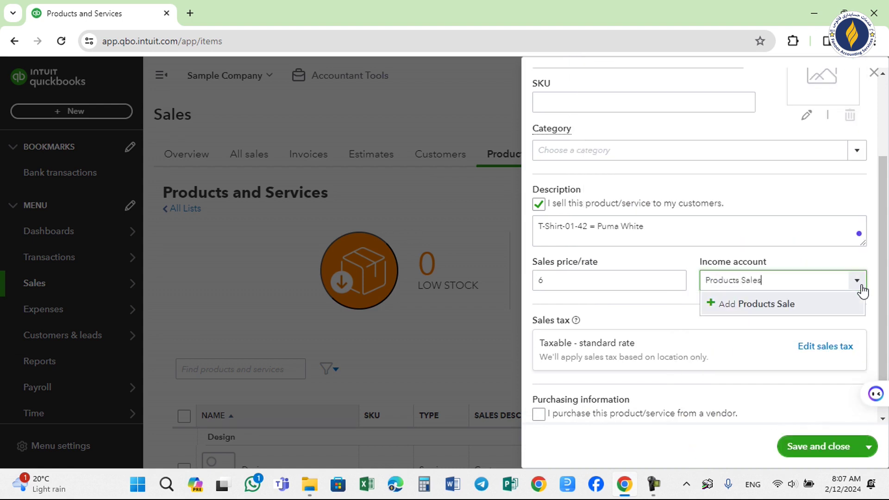
{"action": "type", "text": "ome"}
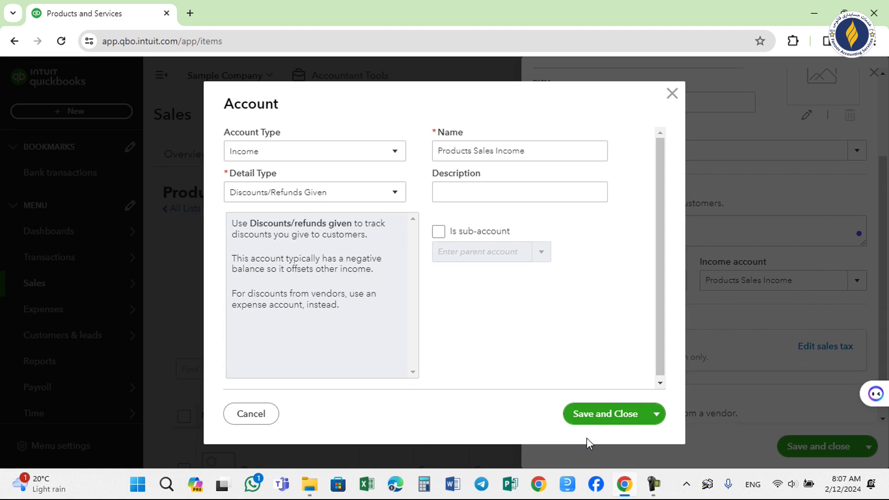
{"action": "left_click", "coordinate": [608, 424]}
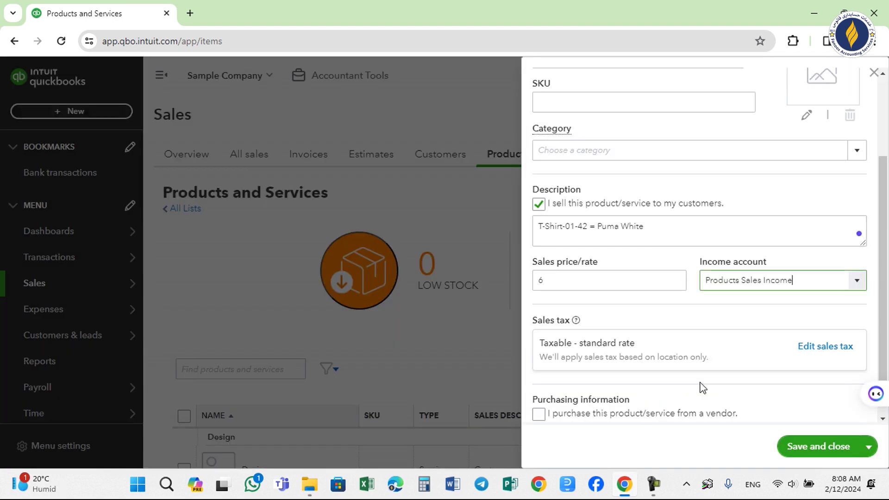
{"action": "scroll", "coordinate": [715, 381], "scroll_direction": "down", "scroll_amount": 1}
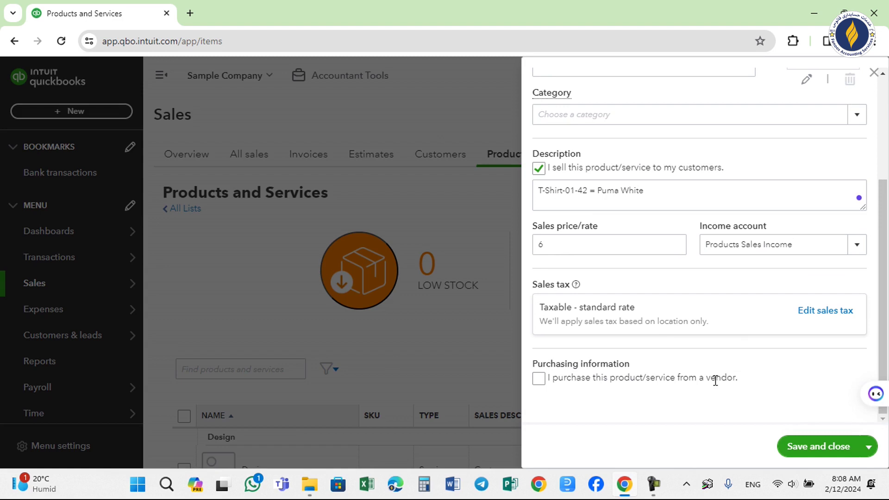
Mark the item as purchased from a vendor, cost 4, expense account Purchases, and save it.
{"action": "left_click", "coordinate": [539, 380]}
{"action": "scroll", "coordinate": [880, 297], "scroll_direction": "down", "scroll_amount": 2}
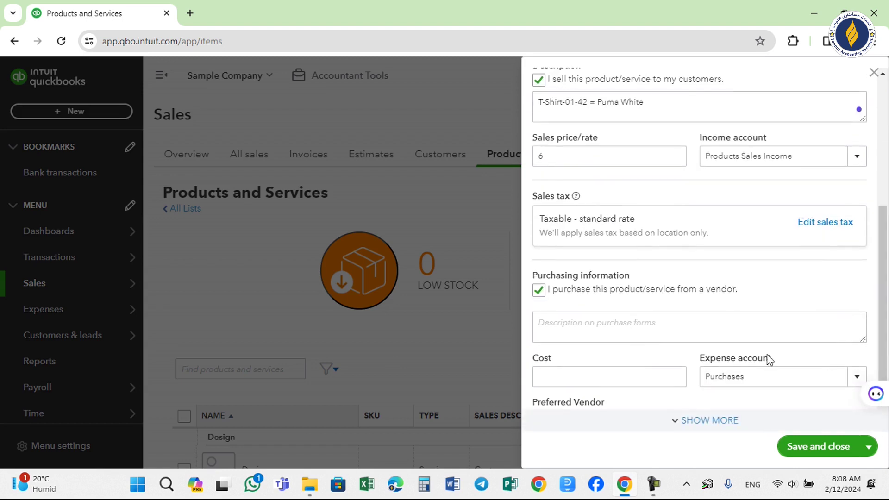
{"action": "left_click", "coordinate": [568, 382]}
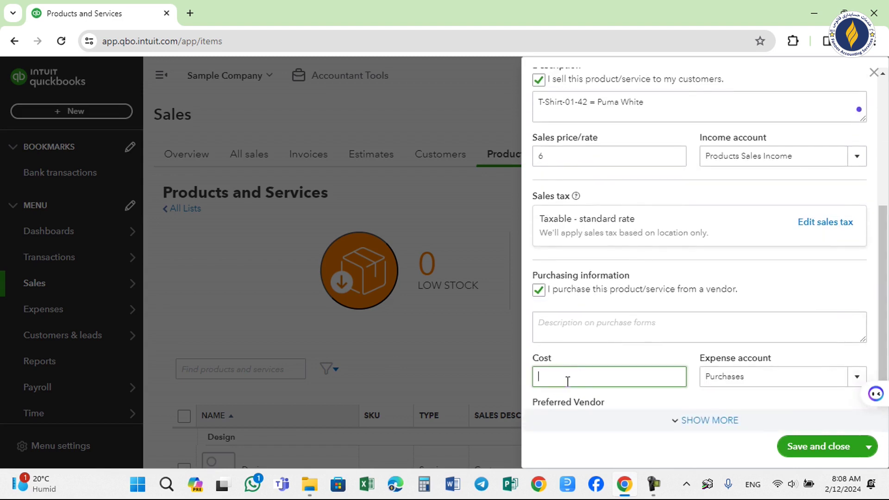
{"action": "type", "text": "4"}
{"action": "left_click", "coordinate": [776, 376]}
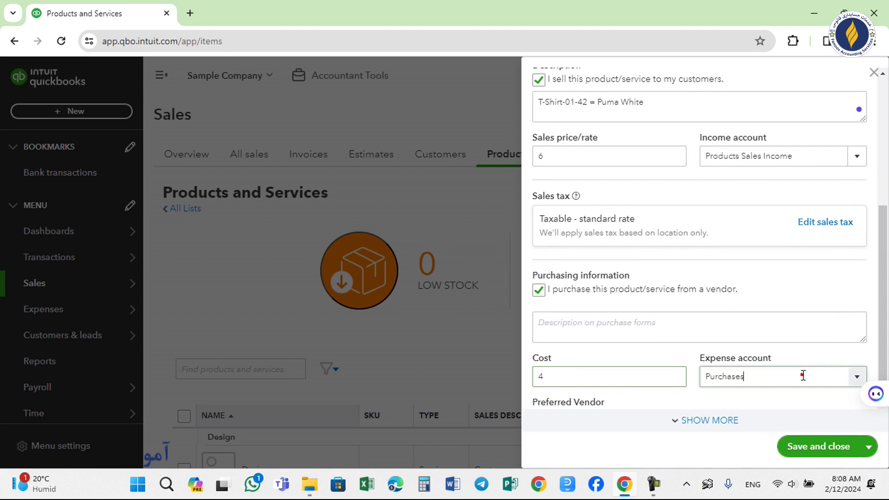
{"action": "left_click", "coordinate": [858, 376]}
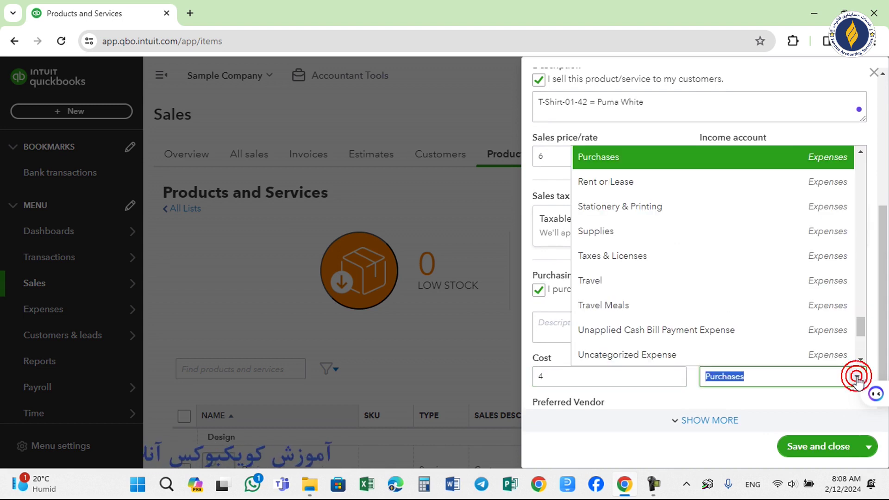
{"action": "left_click", "coordinate": [819, 448]}
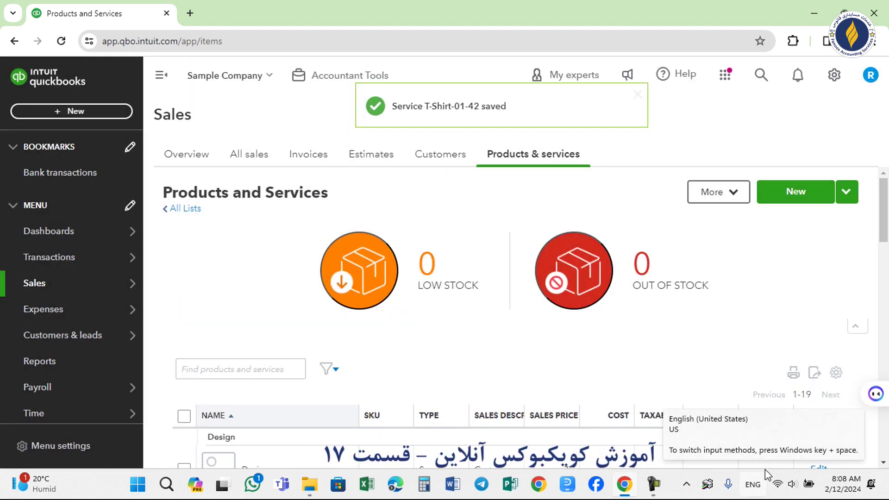
Start another new Service item from the Products and Services page.
{"action": "mouse_move", "coordinate": [886, 235]}
{"action": "left_mouse_down"}
{"action": "mouse_move", "coordinate": [887, 270]}
{"action": "mouse_move", "coordinate": [886, 194]}
{"action": "left_mouse_up"}
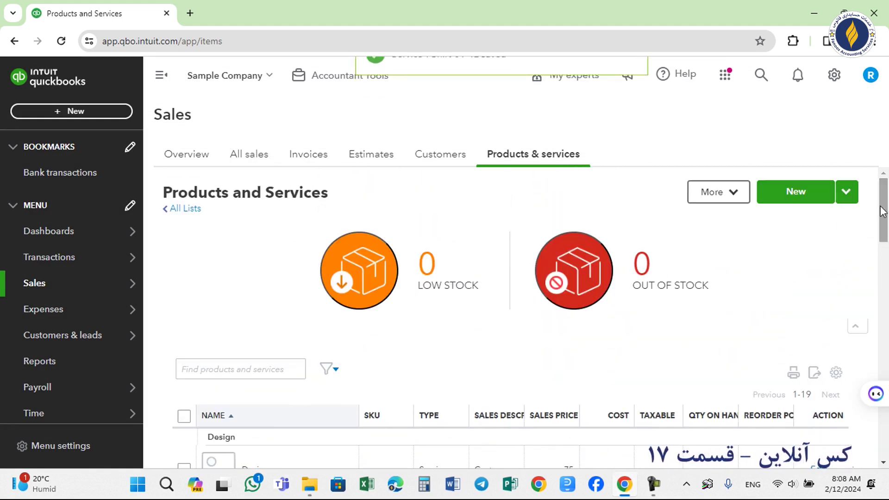
{"action": "left_click", "coordinate": [802, 197]}
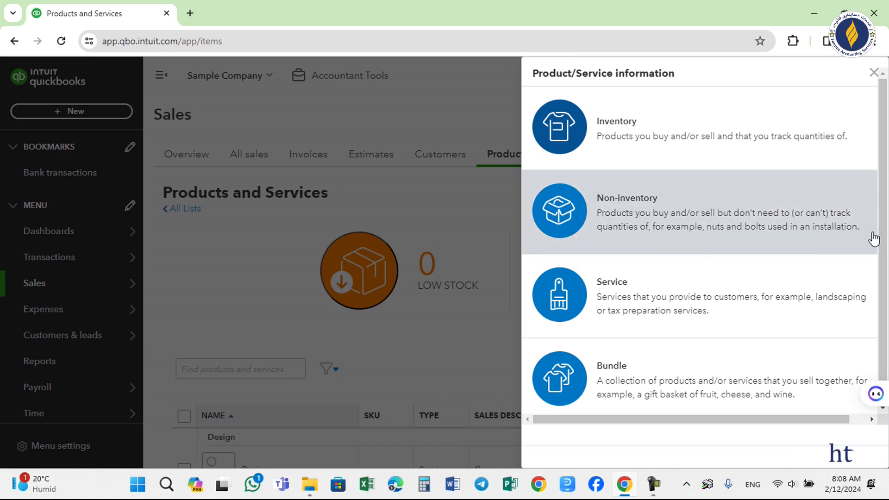
{"action": "left_click_drag", "start_coordinate": [879, 235], "coordinate": [880, 253]}
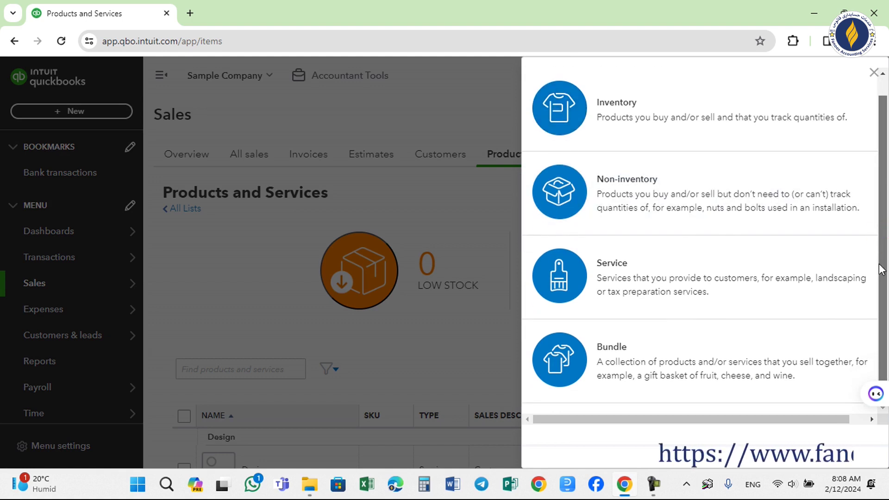
{"action": "left_click_drag", "start_coordinate": [877, 303], "coordinate": [887, 189]}
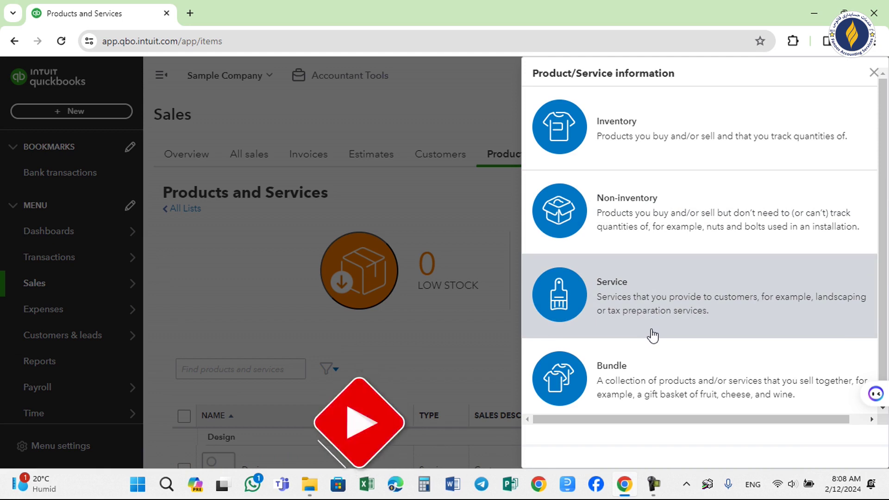
{"action": "left_click", "coordinate": [638, 321]}
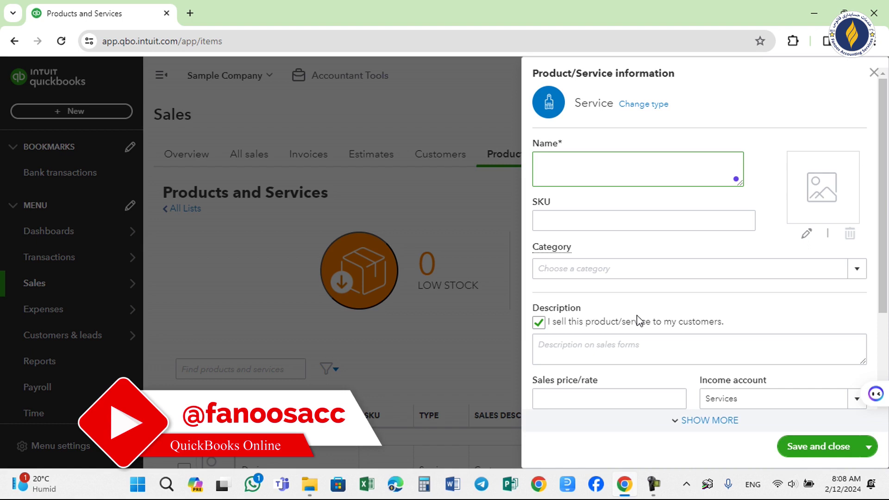
Discard the unfinished service item and start a new Sales receipt from + New.
{"action": "type", "text": "Pay"}
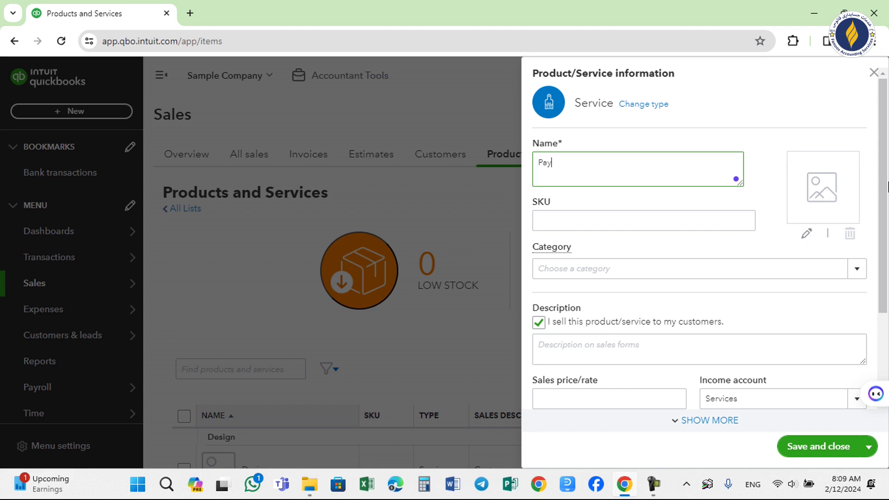
{"action": "left_click", "coordinate": [874, 73]}
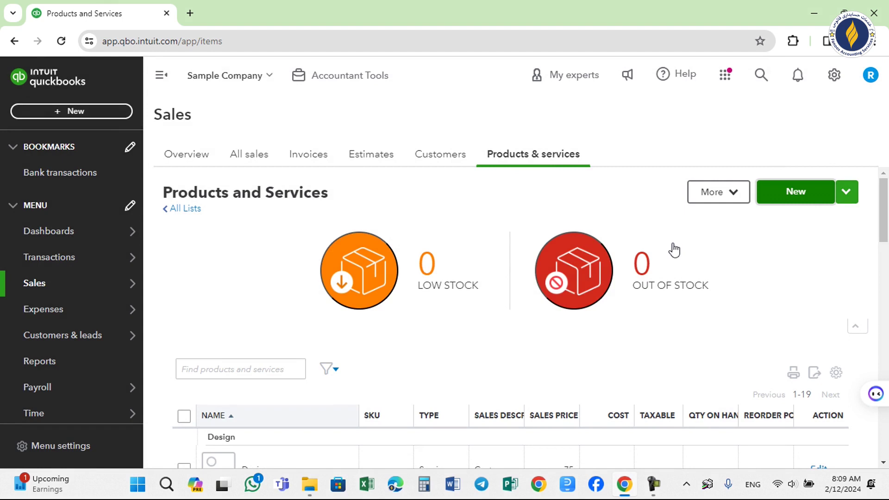
{"action": "left_click", "coordinate": [93, 118]}
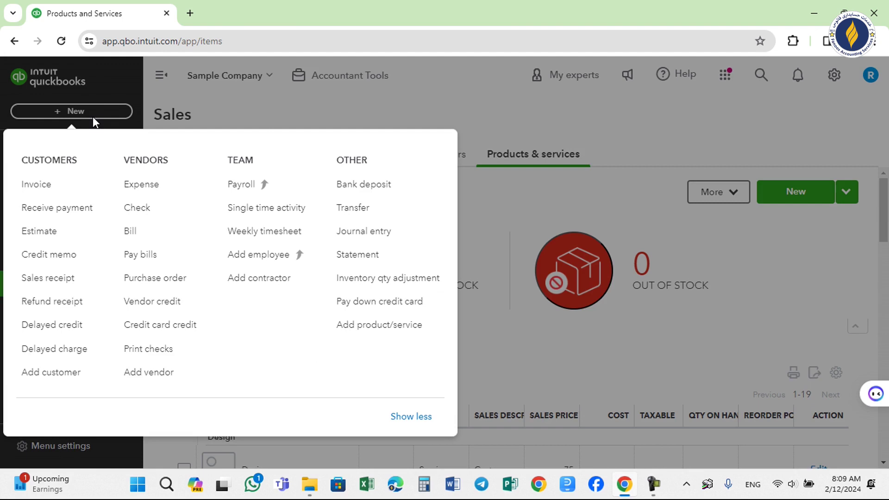
{"action": "left_click", "coordinate": [58, 279]}
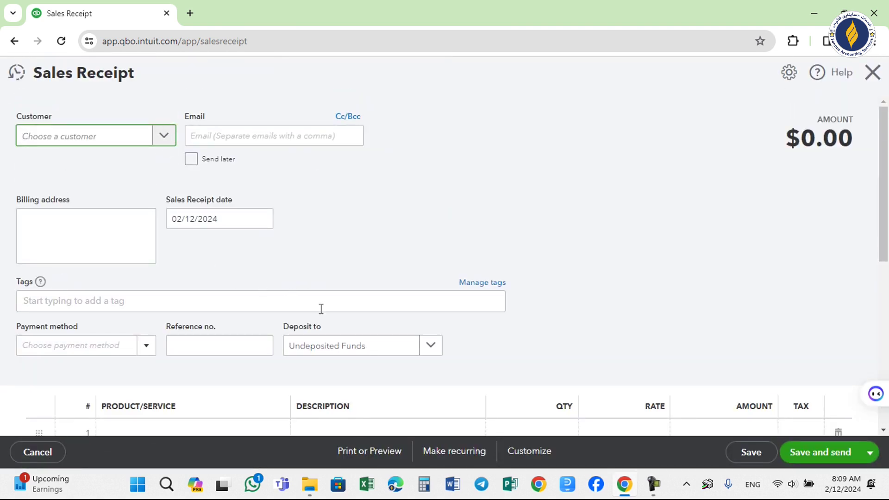
Change the sales receipt's Deposit to account from Undeposited Funds to Checking.
{"action": "left_click", "coordinate": [431, 346]}
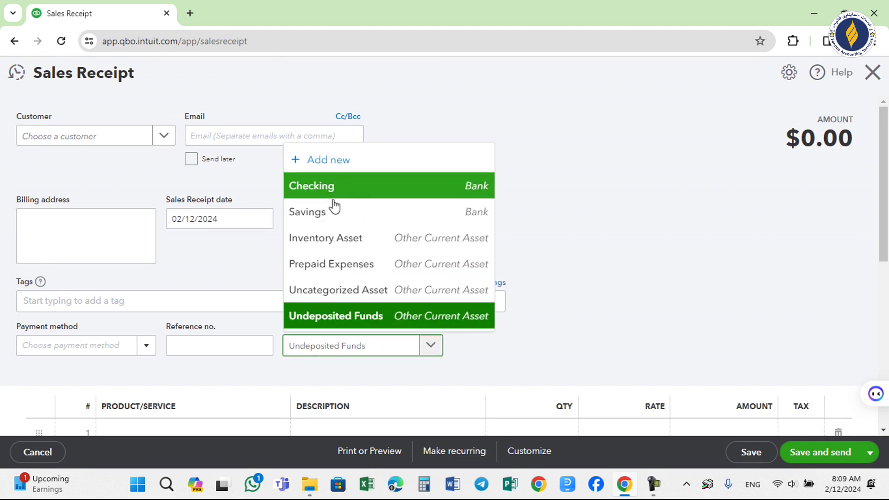
{"action": "left_click", "coordinate": [320, 194]}
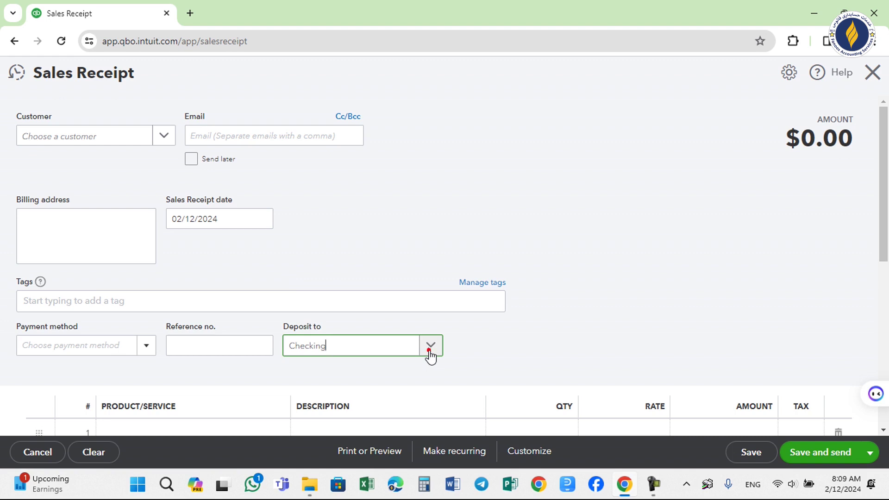
{"action": "left_click", "coordinate": [430, 355]}
{"action": "left_click", "coordinate": [620, 242]}
{"action": "left_click", "coordinate": [113, 143]}
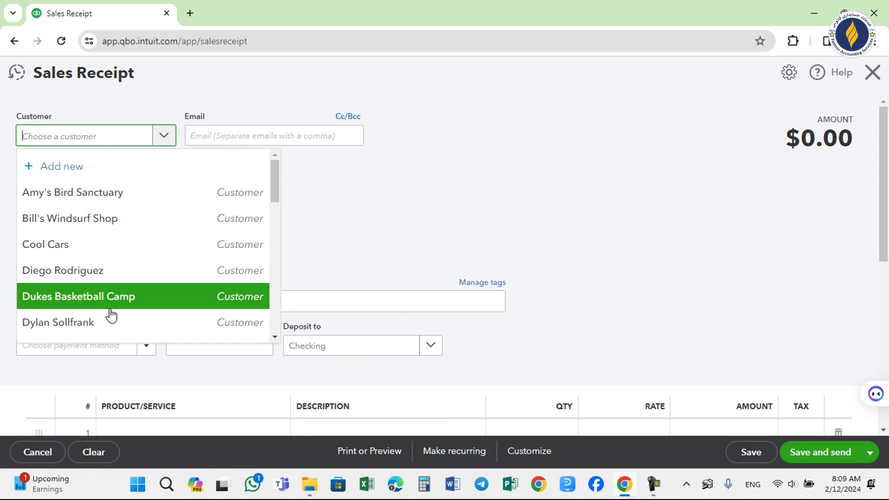
Add the new customer 'Online Daily Sales Customers' and set it on the receipt.
{"action": "left_click", "coordinate": [30, 142]}
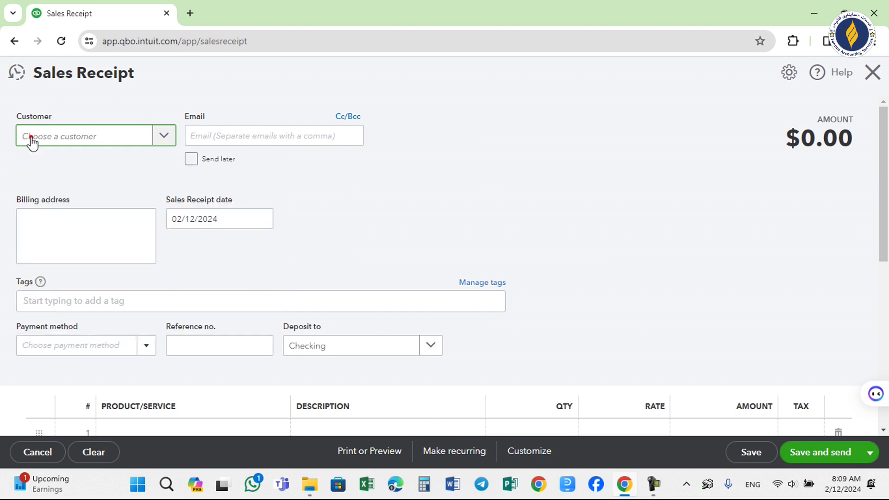
{"action": "type", "text": "Dai"}
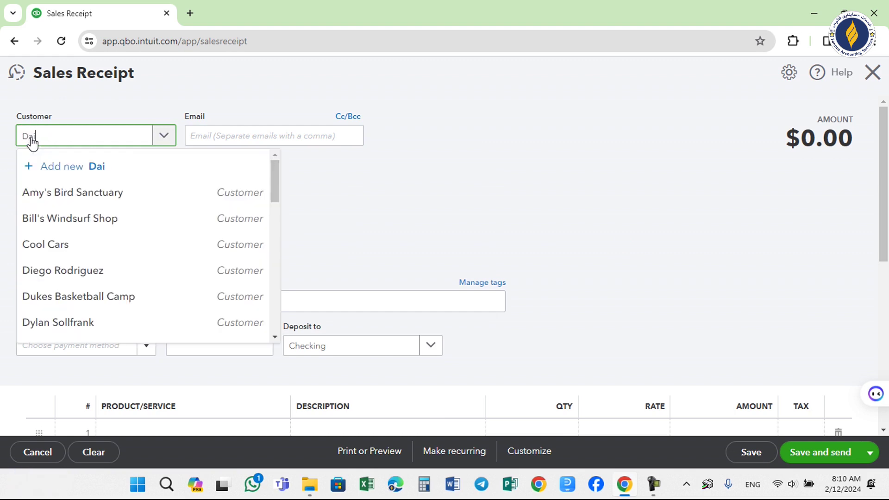
{"action": "type", "text": "ly"}
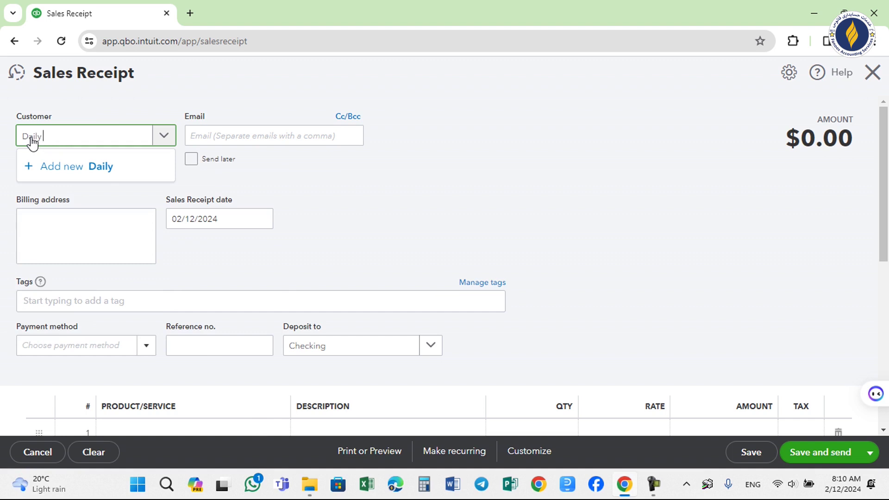
{"action": "type", "text": " Sales Customers"}
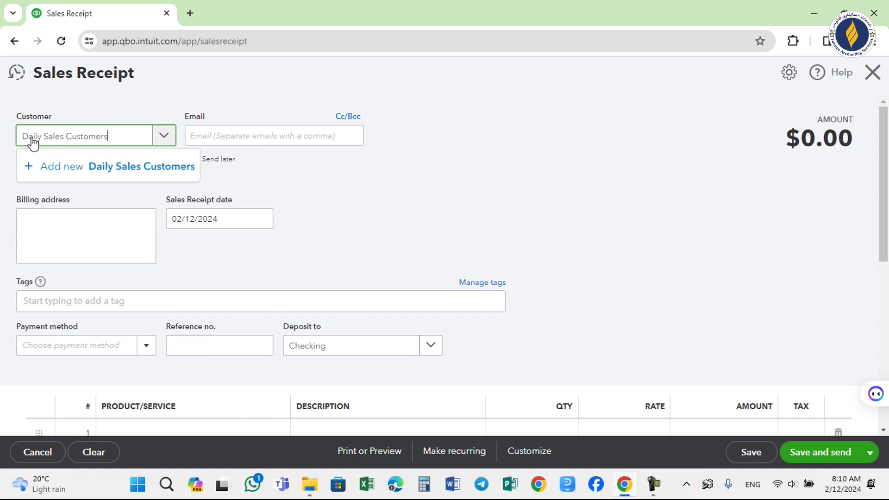
{"action": "key", "text": "Return"}
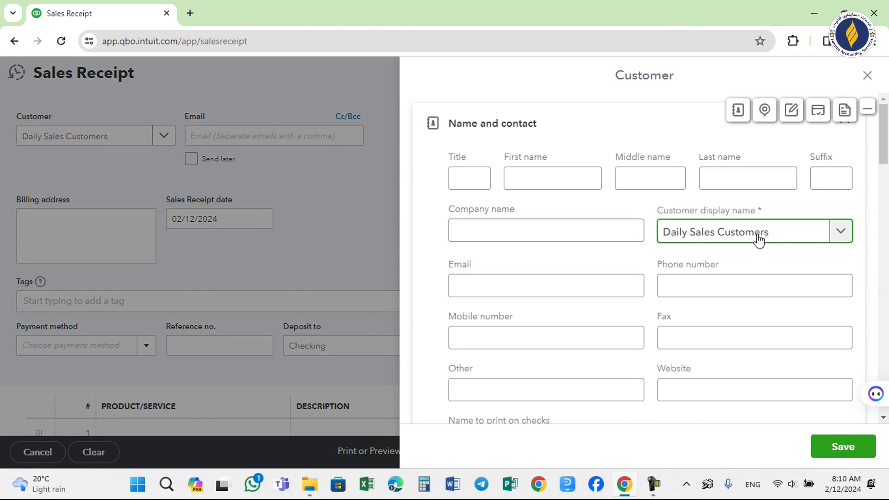
{"action": "left_click", "coordinate": [665, 237]}
{"action": "type", "text": "Onl"}
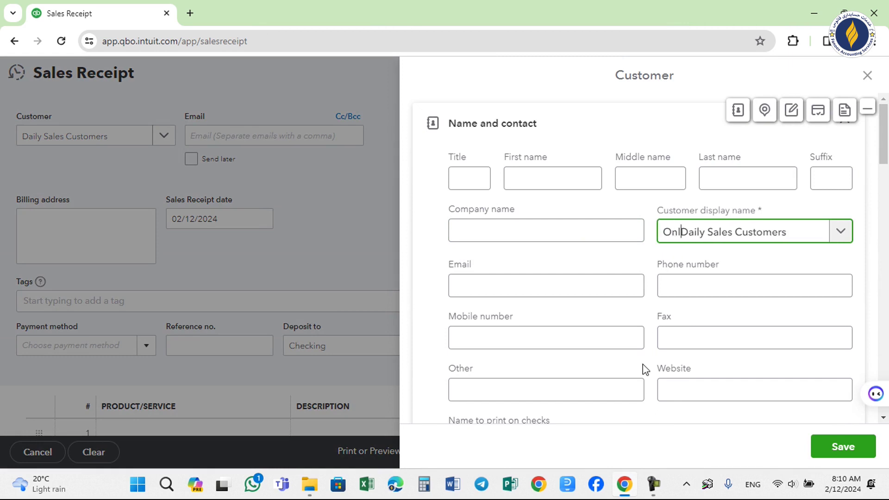
{"action": "type", "text": "ine"}
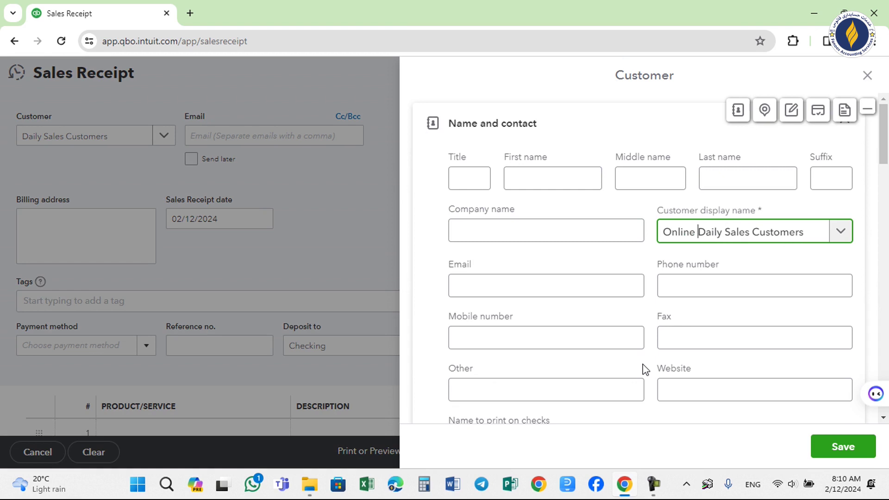
{"action": "left_click", "coordinate": [853, 453]}
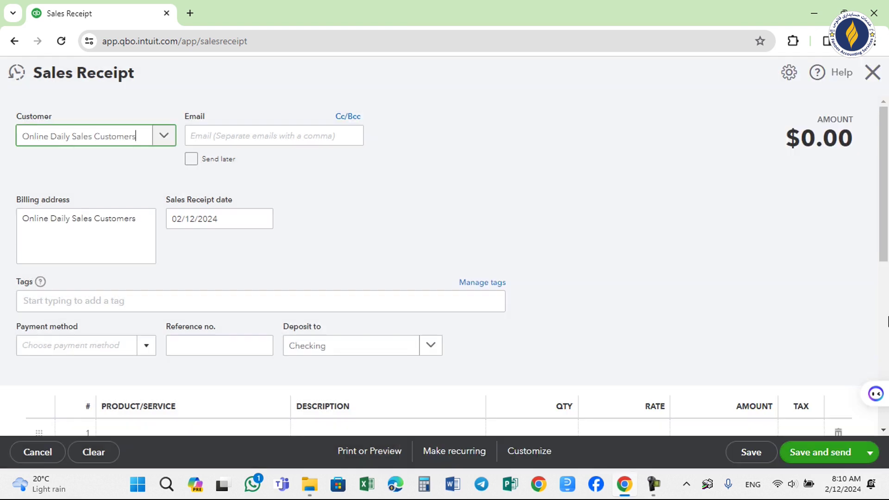
Enter line 1 as T-Shirt-01-42, quantity 10 at rate 6, non-taxable, totalling $60.00.
{"action": "left_click_drag", "start_coordinate": [886, 218], "coordinate": [887, 251]}
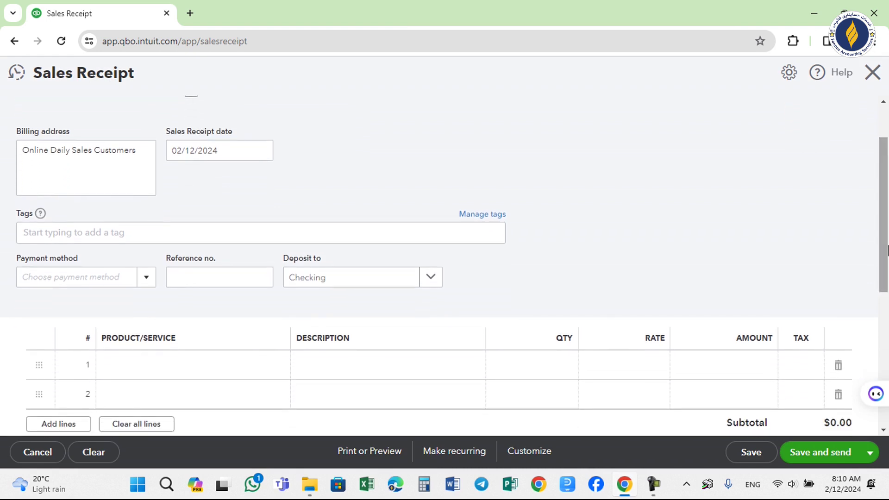
{"action": "left_click", "coordinate": [165, 370]}
{"action": "left_click", "coordinate": [164, 366]}
{"action": "type", "text": "t"}
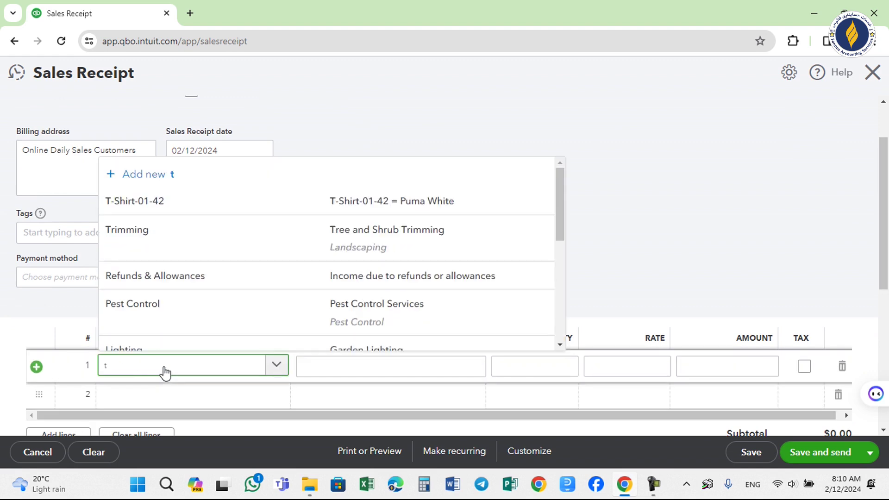
{"action": "left_click", "coordinate": [159, 200]}
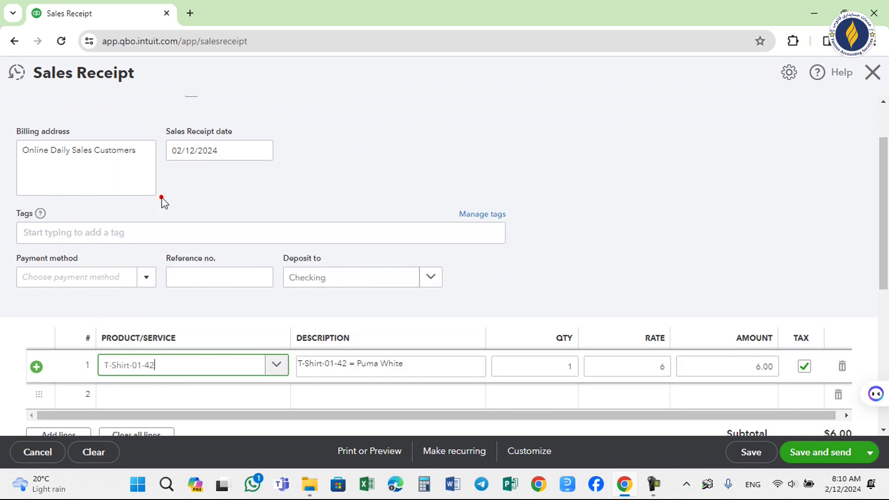
{"action": "left_click", "coordinate": [561, 368]}
{"action": "double_click", "coordinate": [567, 367]}
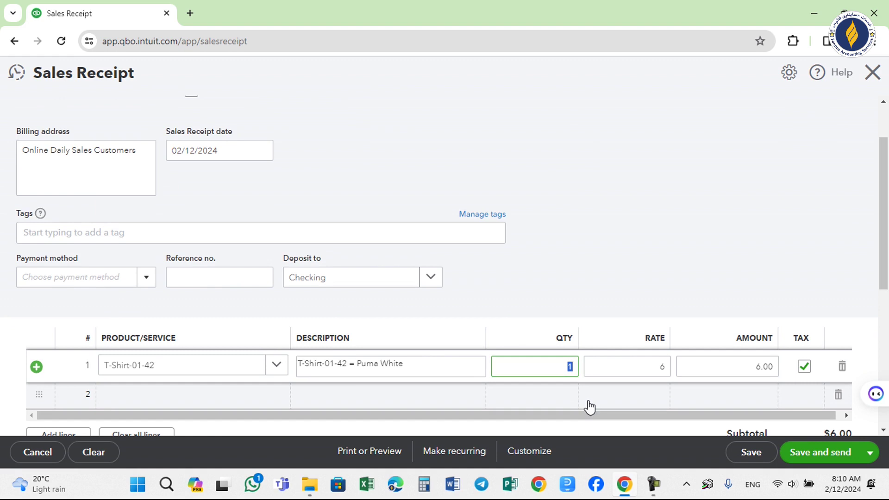
{"action": "type", "text": "10"}
{"action": "double_click", "coordinate": [629, 368]}
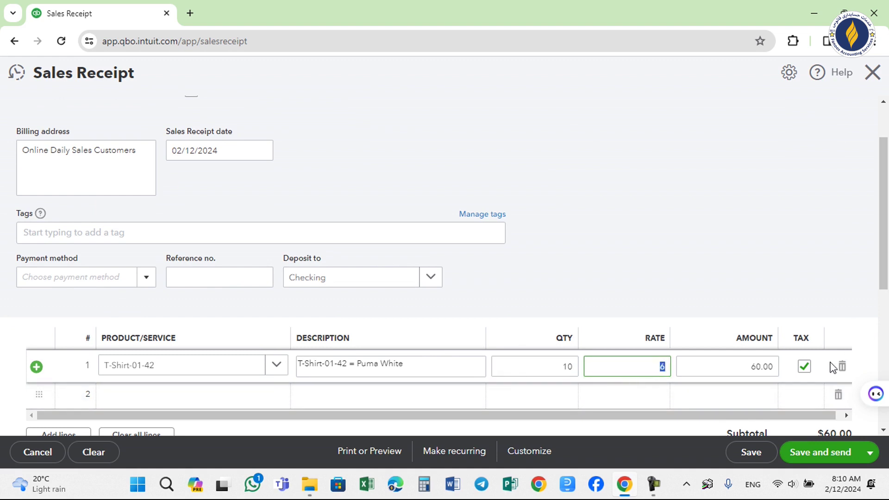
{"action": "left_click", "coordinate": [808, 367]}
{"action": "scroll", "coordinate": [886, 278], "scroll_direction": "down", "scroll_amount": 3}
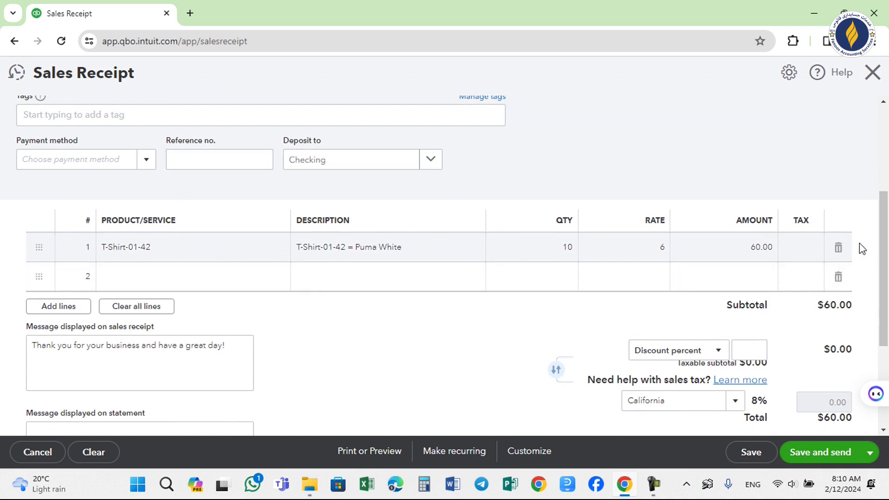
Scroll the sales receipt to review the $60.00 total, $60.00 received and $0.00 balance due.
{"action": "scroll", "coordinate": [882, 259], "scroll_direction": "up", "scroll_amount": 5}
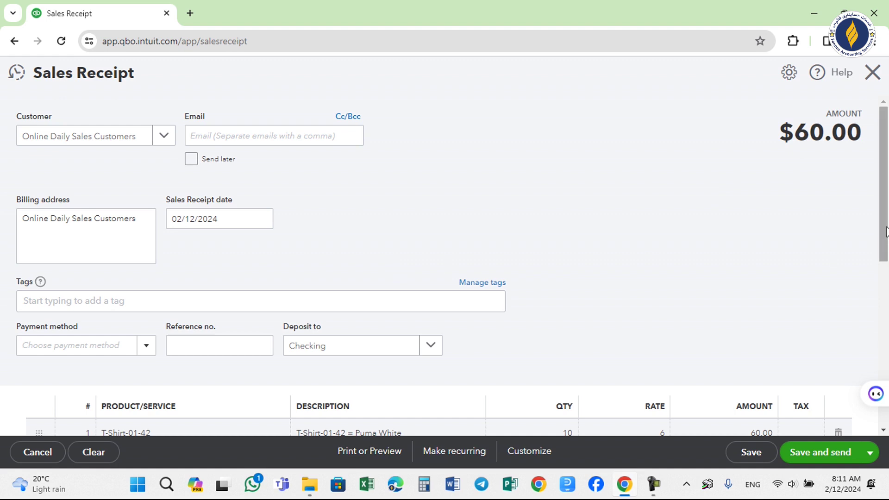
{"action": "scroll", "coordinate": [885, 225], "scroll_direction": "down", "scroll_amount": 4}
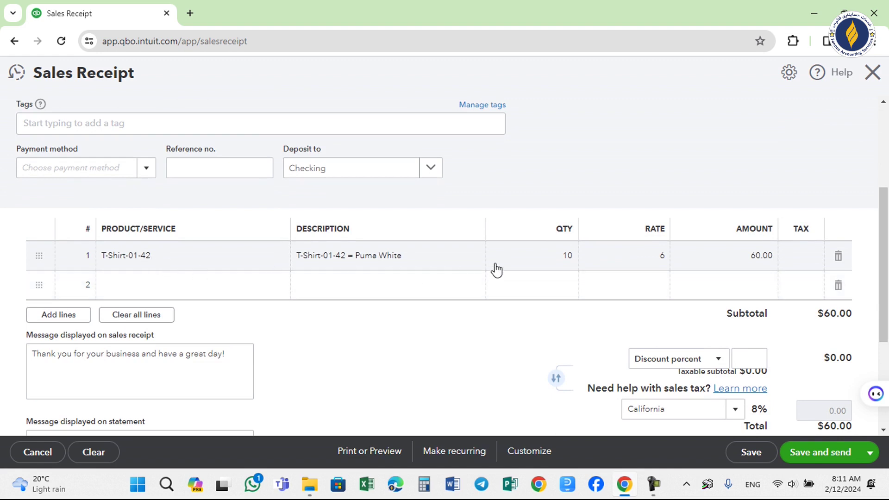
{"action": "left_click_drag", "start_coordinate": [885, 252], "coordinate": [884, 310]}
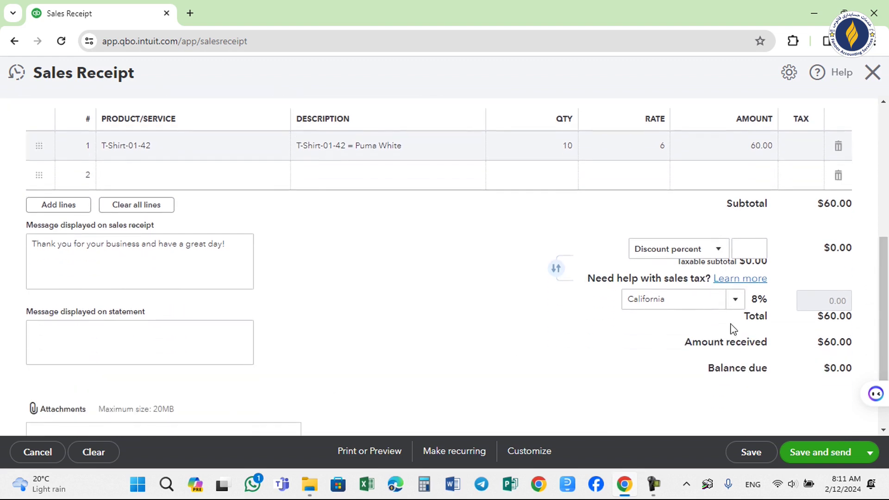
{"action": "left_click_drag", "start_coordinate": [884, 324], "coordinate": [883, 353]}
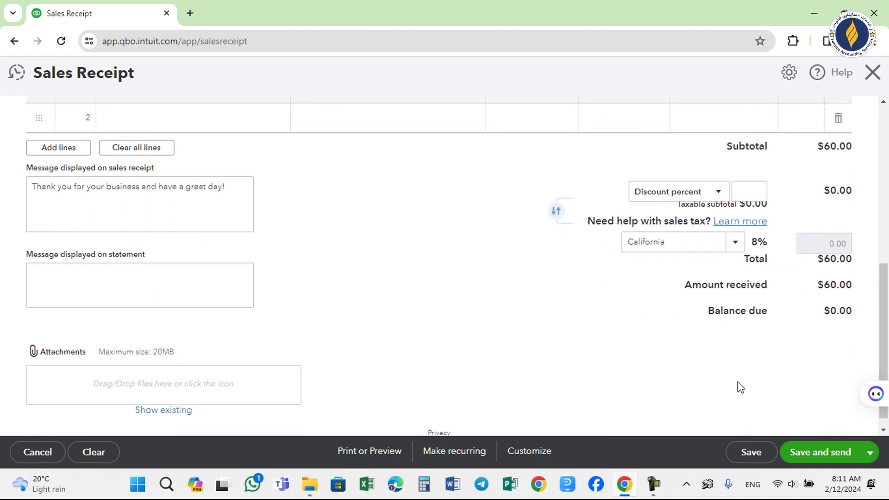
Mark sales receipt #1038 to send later, fill in the customer's e-mail address, and save it.
{"action": "left_click", "coordinate": [804, 462]}
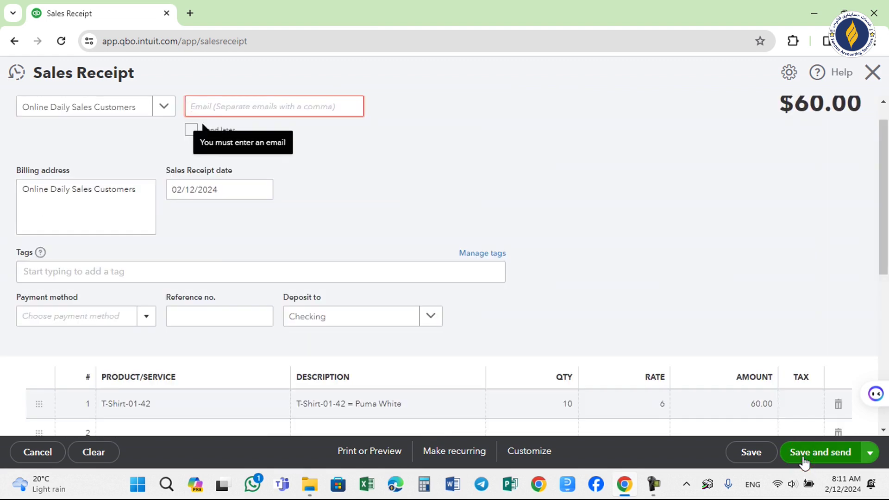
{"action": "left_click", "coordinate": [192, 128]}
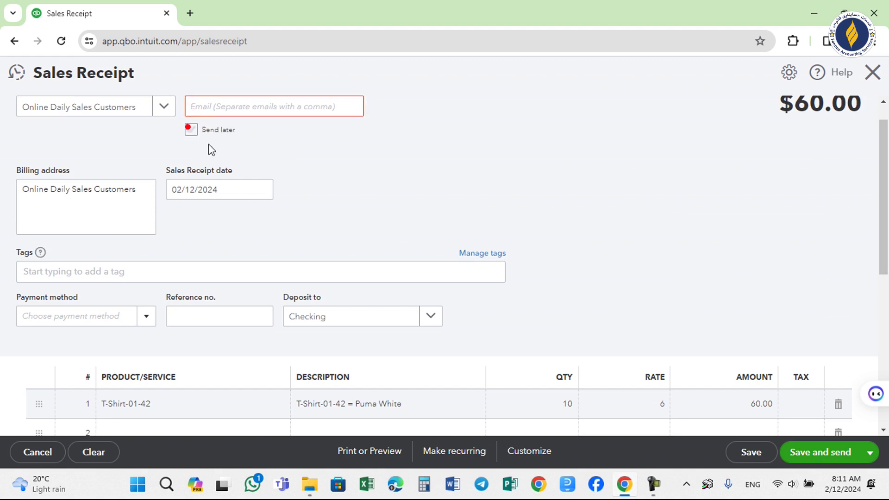
{"action": "left_click", "coordinate": [192, 130]}
{"action": "left_click", "coordinate": [808, 452]}
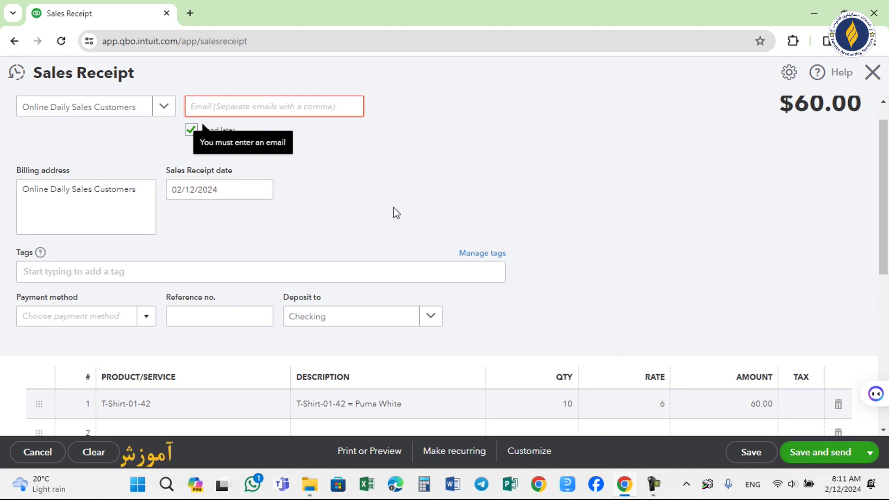
{"action": "left_click", "coordinate": [240, 96]}
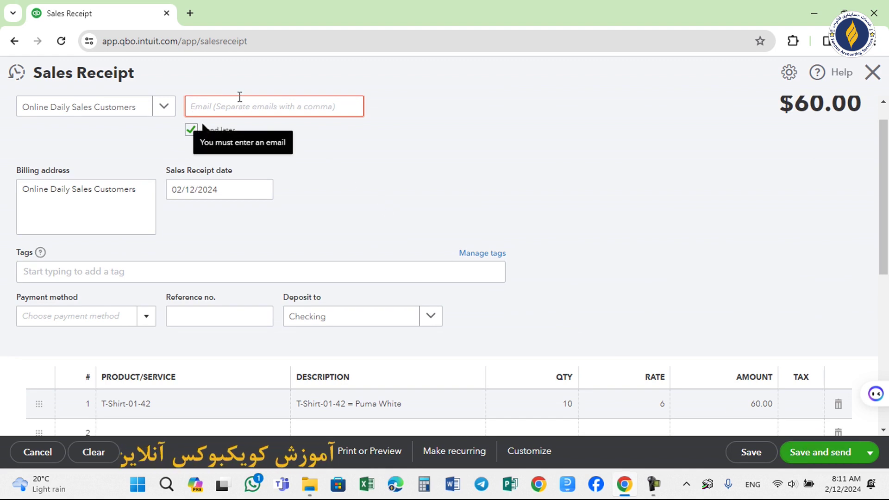
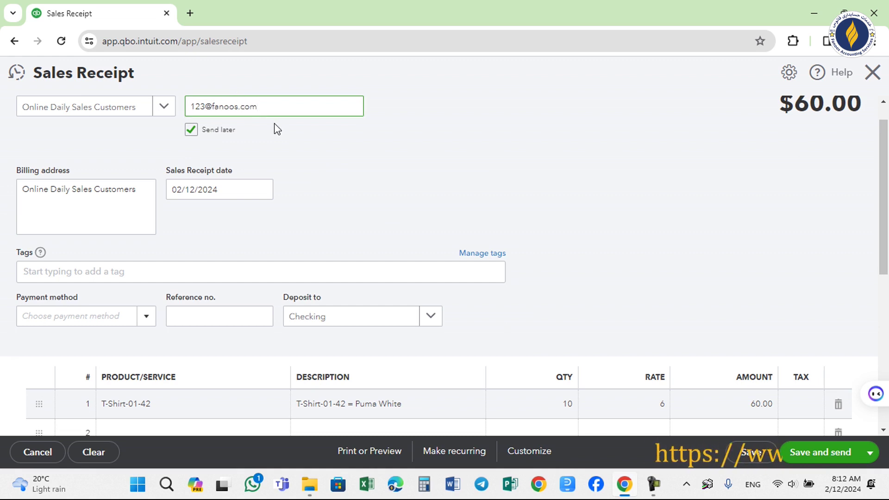
{"action": "left_click", "coordinate": [834, 457]}
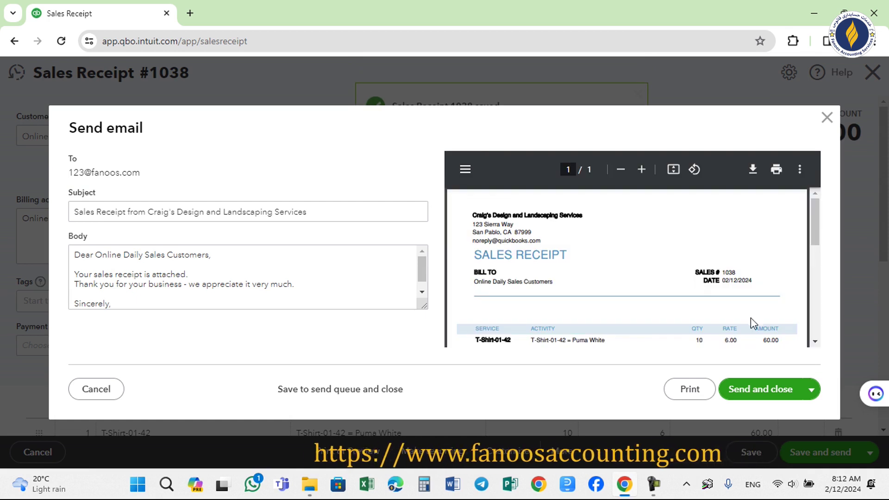
Dismiss the Send email window for receipt #1038 without sending it.
{"action": "left_click", "coordinate": [762, 400]}
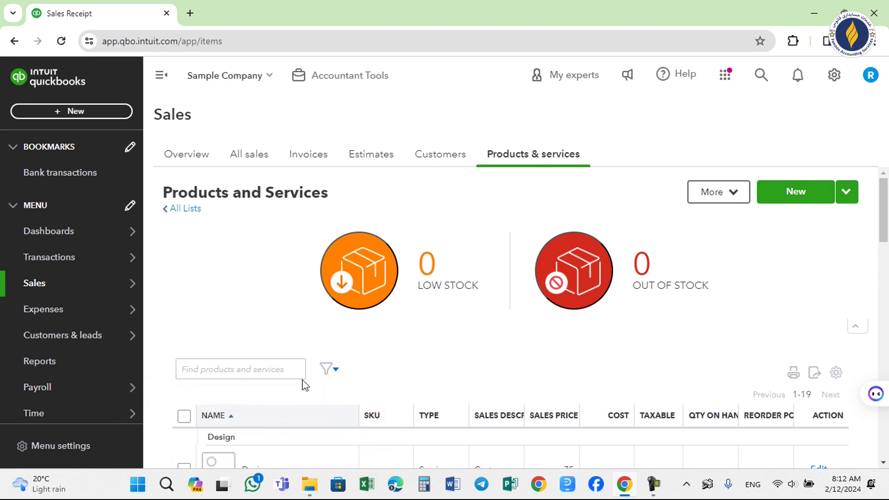
Go to Expenses > Bills in the left menu, which lists no bills for review.
{"action": "left_click_drag", "start_coordinate": [138, 205], "coordinate": [148, 290]}
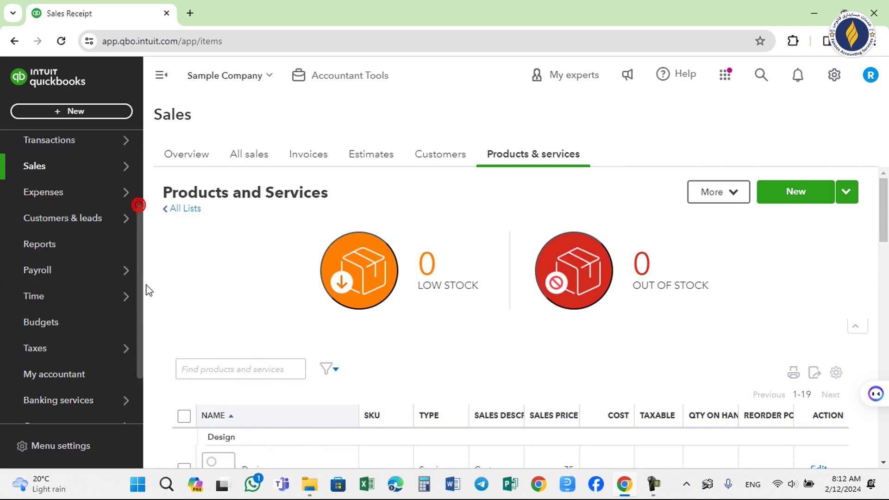
{"action": "scroll", "coordinate": [135, 354], "scroll_direction": "down", "scroll_amount": 2}
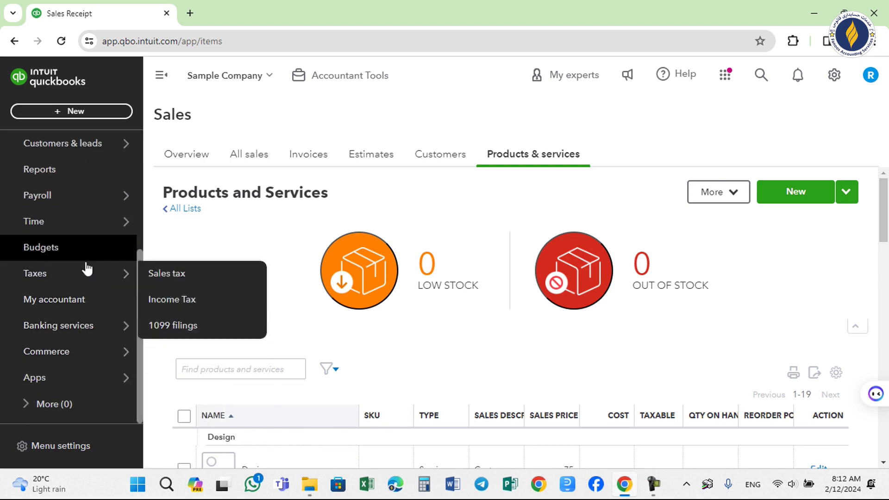
{"action": "mouse_move", "coordinate": [101, 196]}
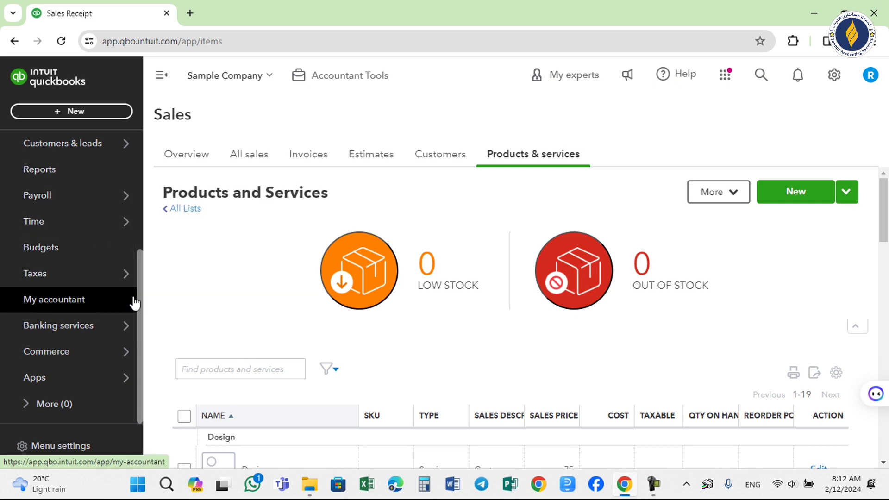
{"action": "left_click_drag", "start_coordinate": [138, 293], "coordinate": [139, 216]}
{"action": "mouse_move", "coordinate": [93, 244]}
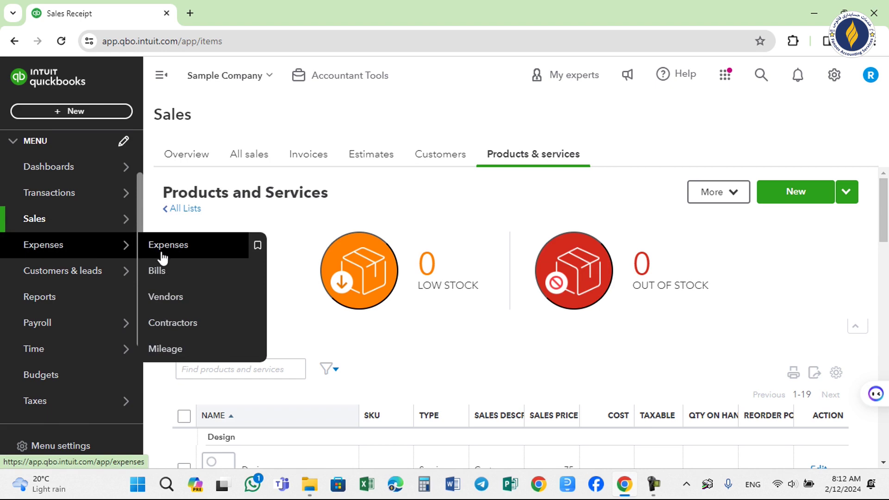
{"action": "left_click", "coordinate": [163, 271]}
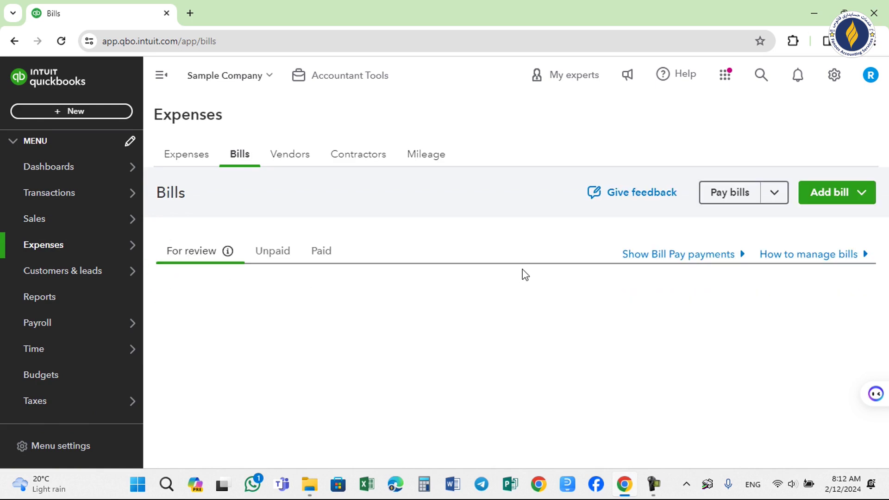
{"action": "left_click", "coordinate": [850, 195]}
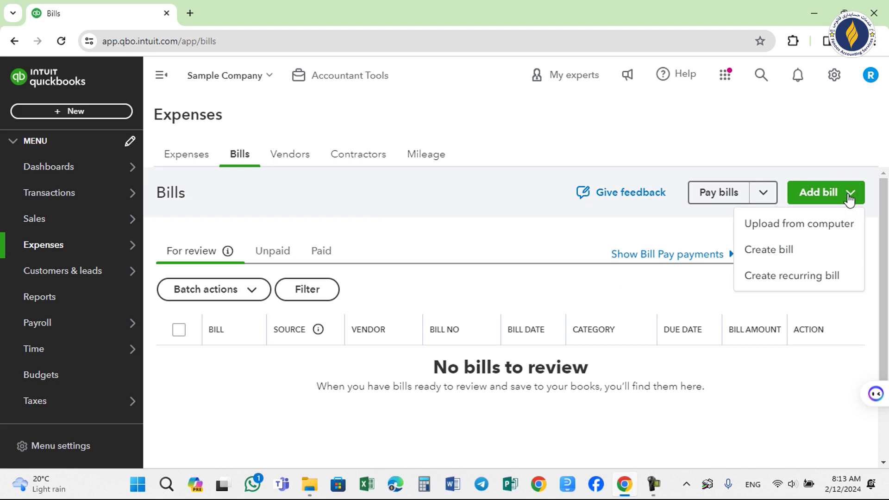
Create a new bill and add Online Stock as a new vendor for it.
{"action": "left_click", "coordinate": [756, 251]}
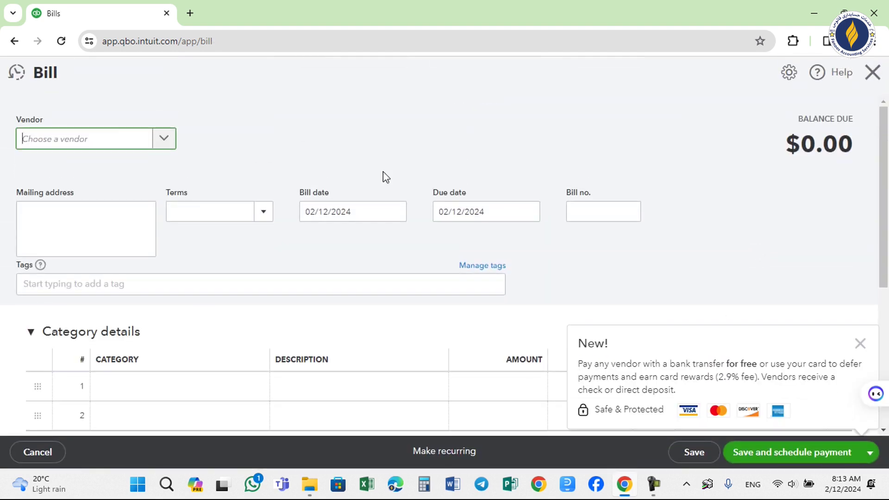
{"action": "left_click", "coordinate": [103, 143]}
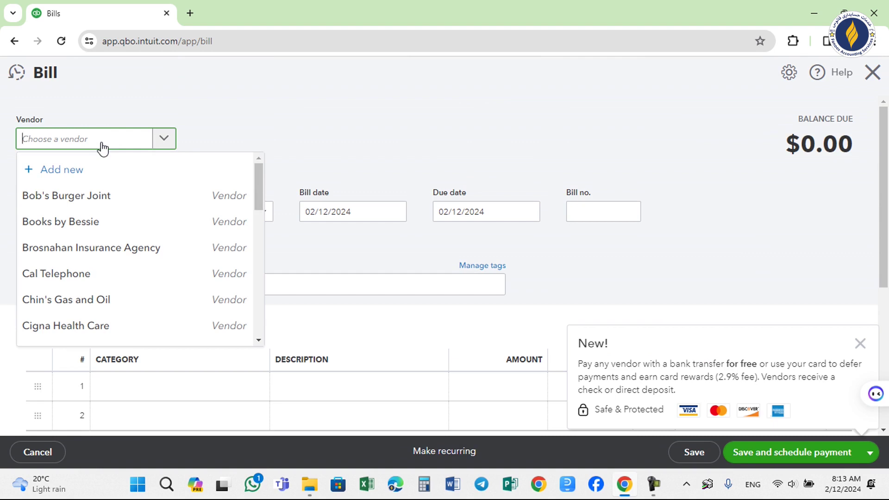
{"action": "type", "text": "Online Stock"}
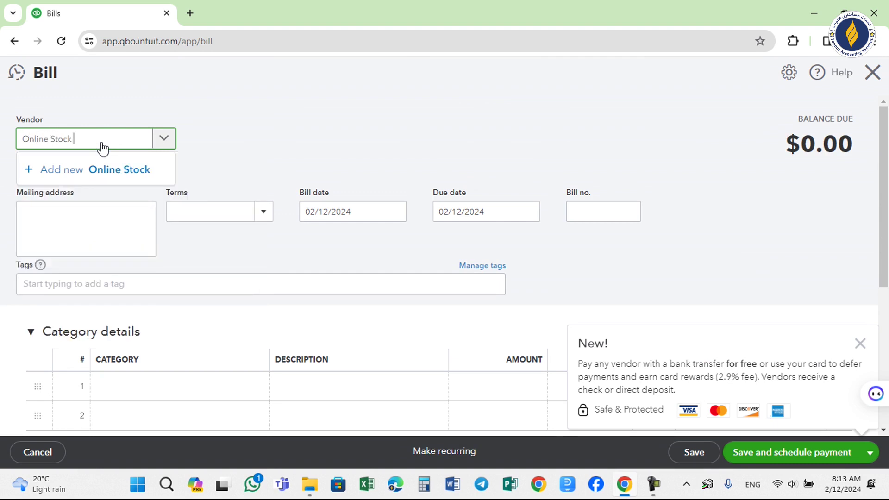
{"action": "key", "text": "Return"}
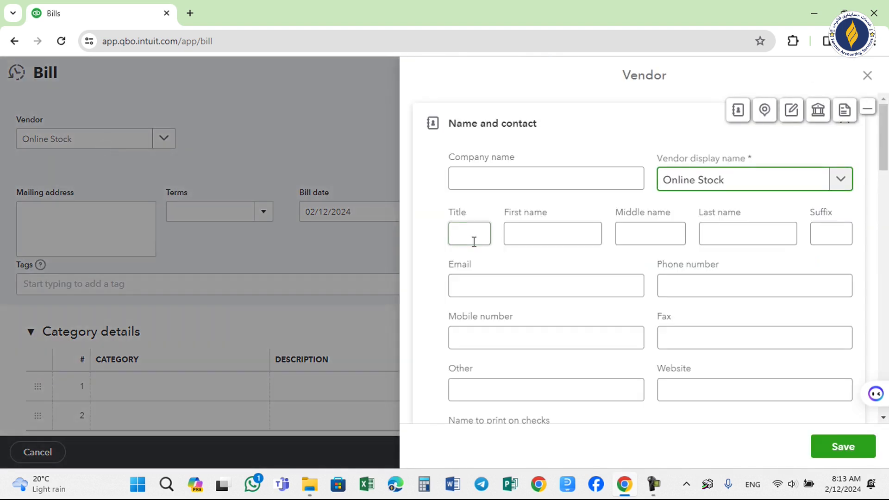
{"action": "left_click", "coordinate": [852, 447]}
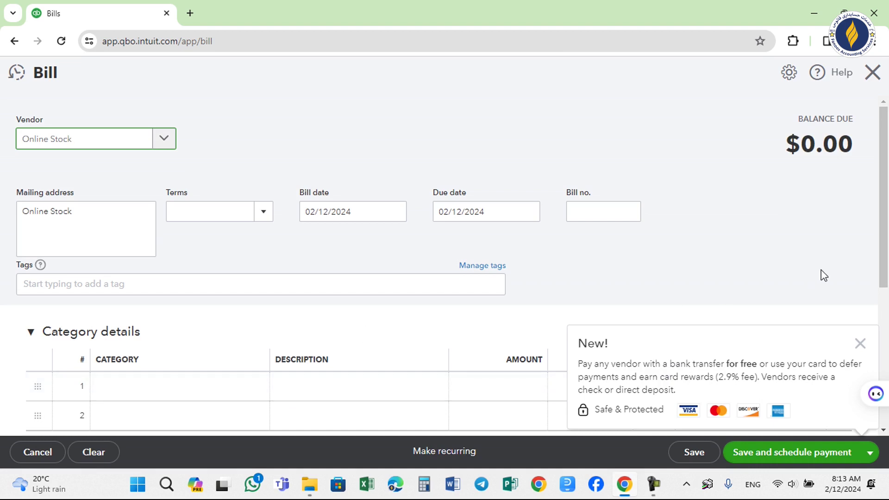
{"action": "scroll", "coordinate": [824, 275], "scroll_direction": "down", "scroll_amount": 3}
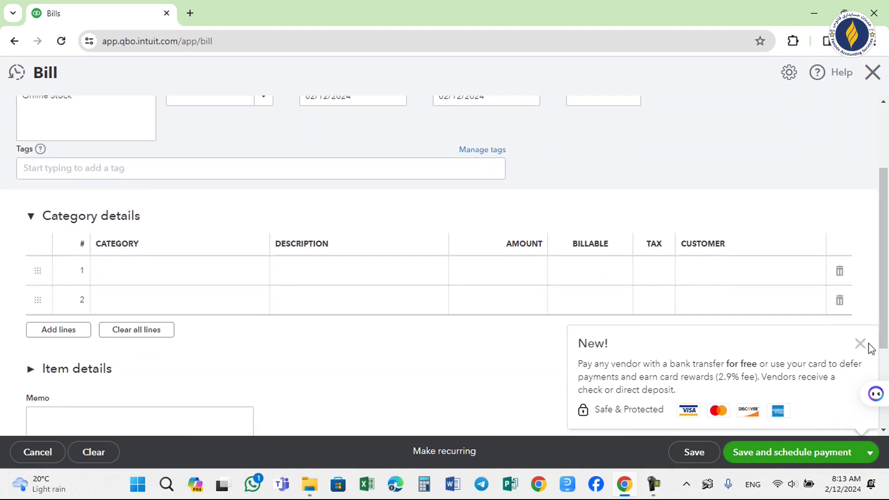
Add an item line of 10 T-Shirt-01-42 at rate 4 to the bill.
{"action": "left_click", "coordinate": [866, 344]}
{"action": "left_click", "coordinate": [59, 413]}
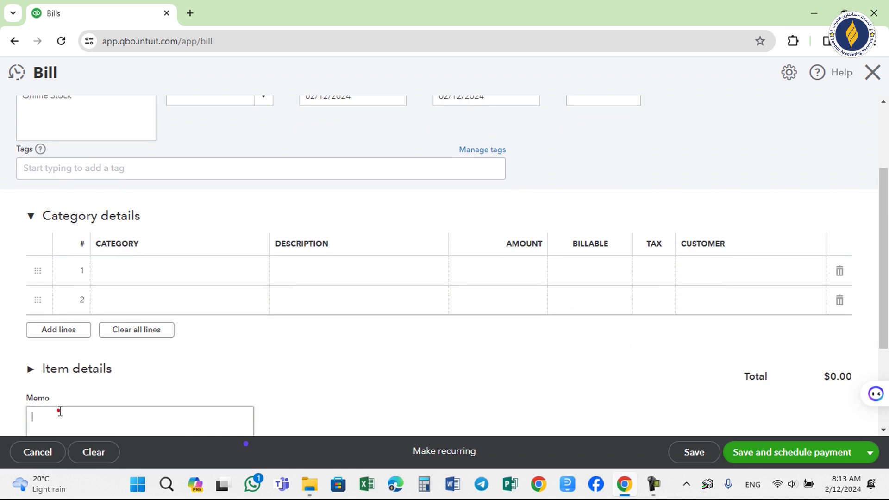
{"action": "left_click", "coordinate": [54, 376]}
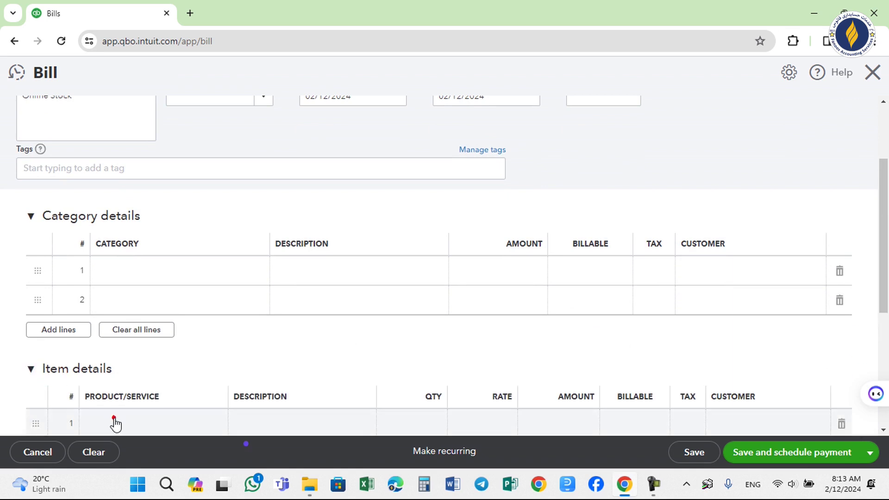
{"action": "left_click", "coordinate": [115, 423]}
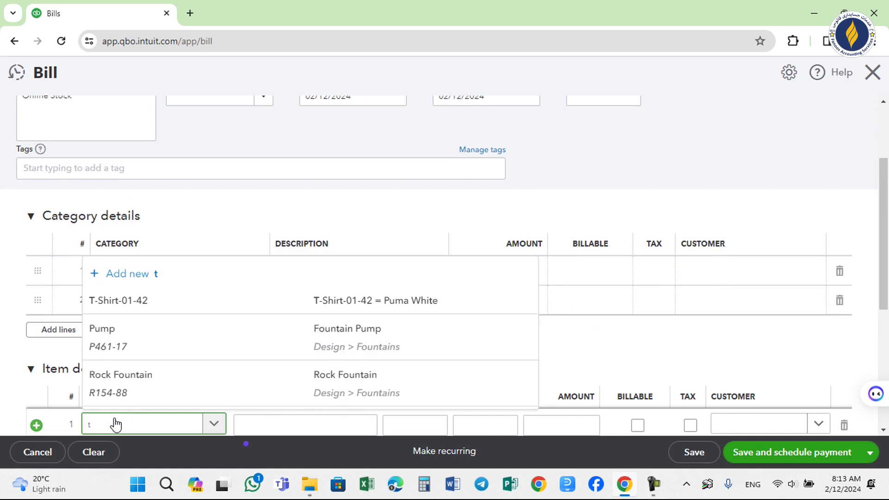
{"action": "left_click", "coordinate": [125, 306]}
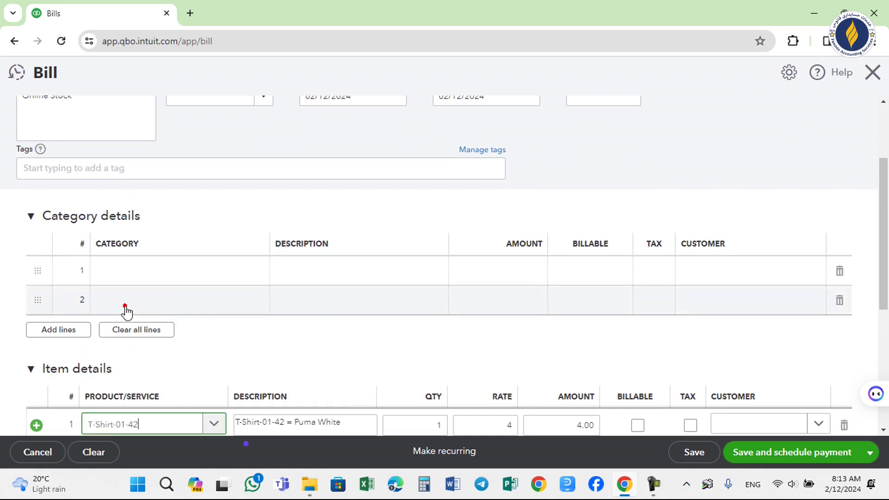
{"action": "left_click", "coordinate": [437, 424]}
{"action": "type", "text": "10"}
{"action": "left_click", "coordinate": [472, 428]}
{"action": "left_click", "coordinate": [886, 248]}
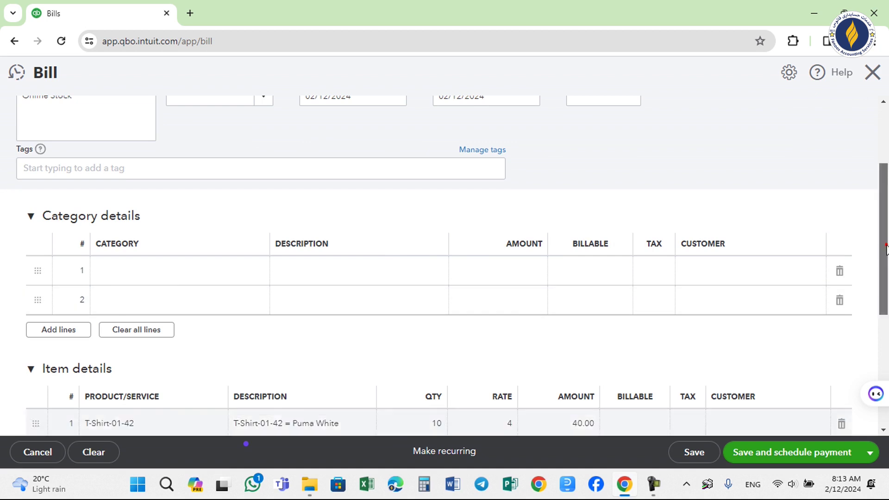
Save and close the $40.00 bill.
{"action": "left_click_drag", "start_coordinate": [886, 247], "coordinate": [886, 317]}
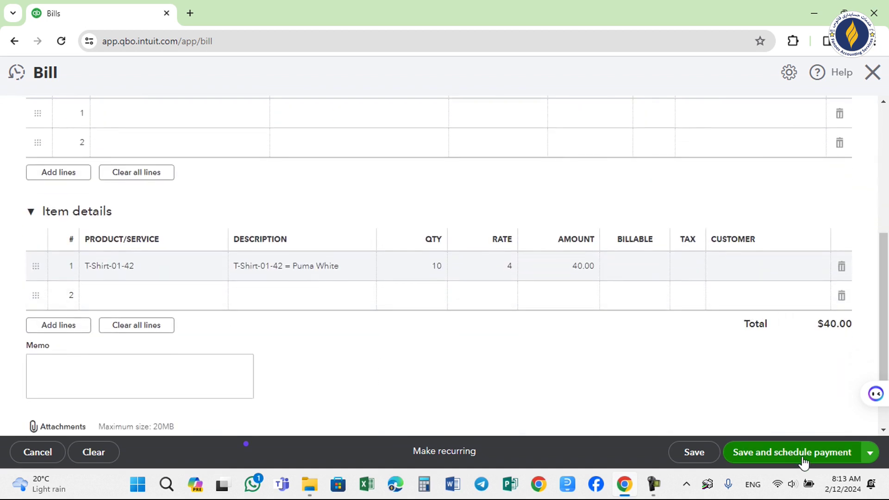
{"action": "left_click", "coordinate": [866, 454]}
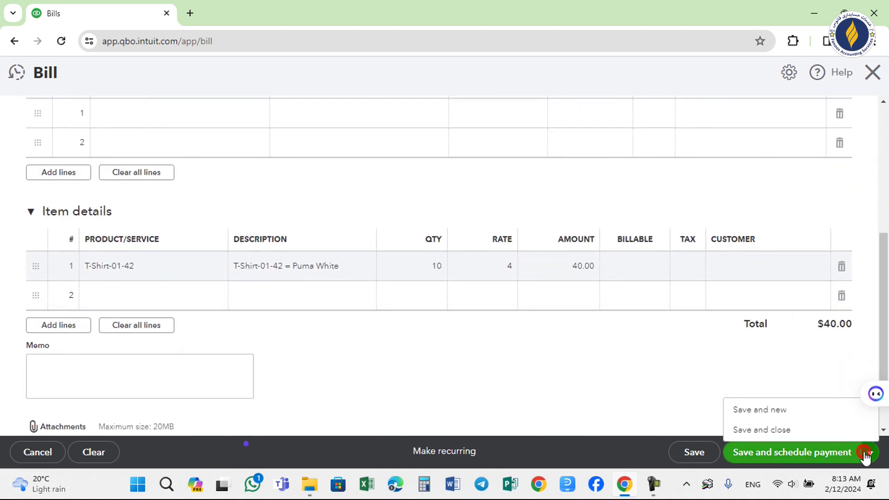
{"action": "left_click", "coordinate": [788, 427]}
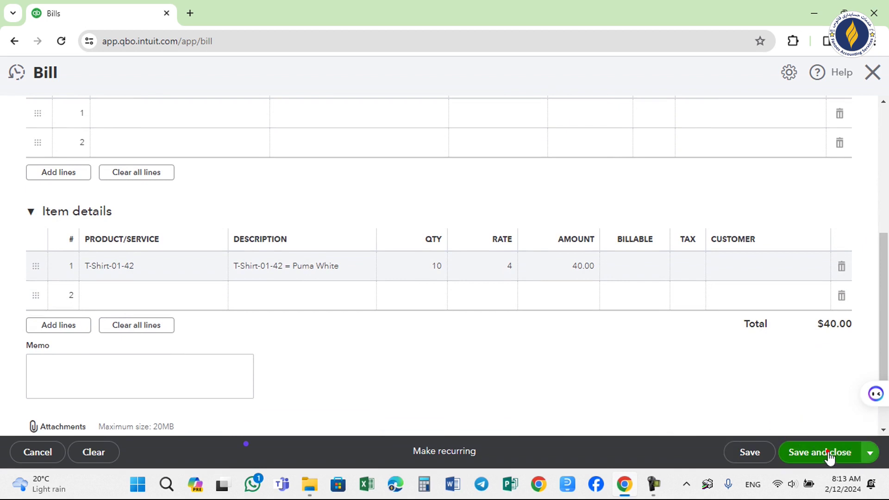
{"action": "left_click", "coordinate": [828, 453]}
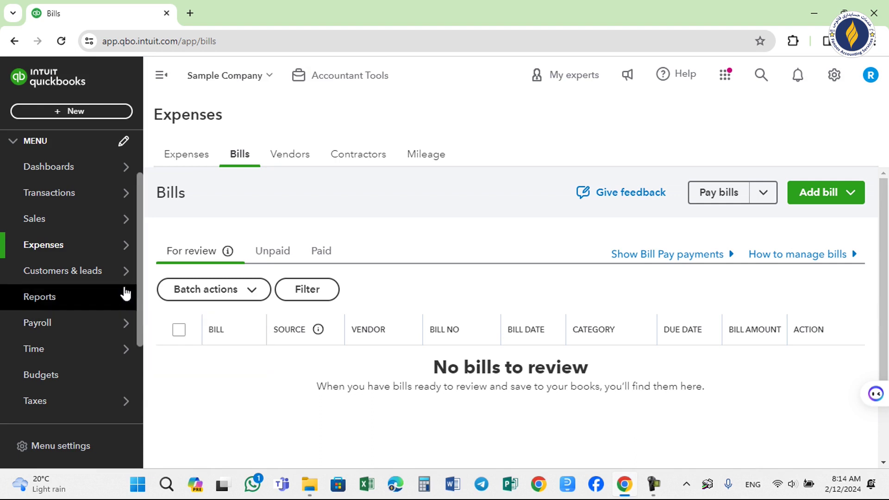
Open the Profit and Loss report under Reports and run it for Today, 02/11/2024.
{"action": "mouse_move", "coordinate": [79, 336]}
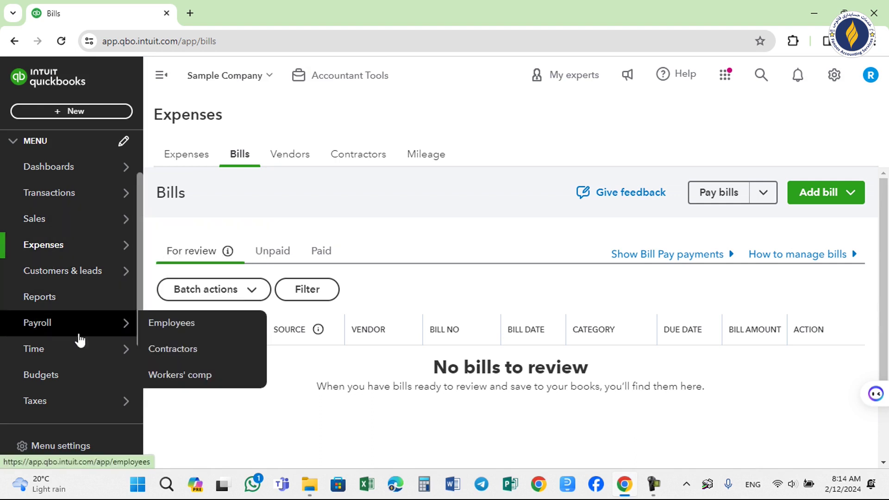
{"action": "left_click", "coordinate": [73, 301]}
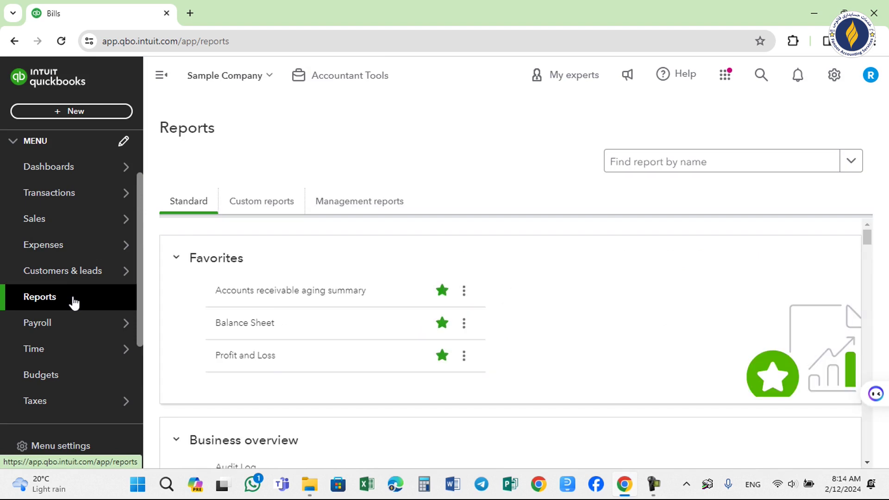
{"action": "left_click", "coordinate": [249, 355]}
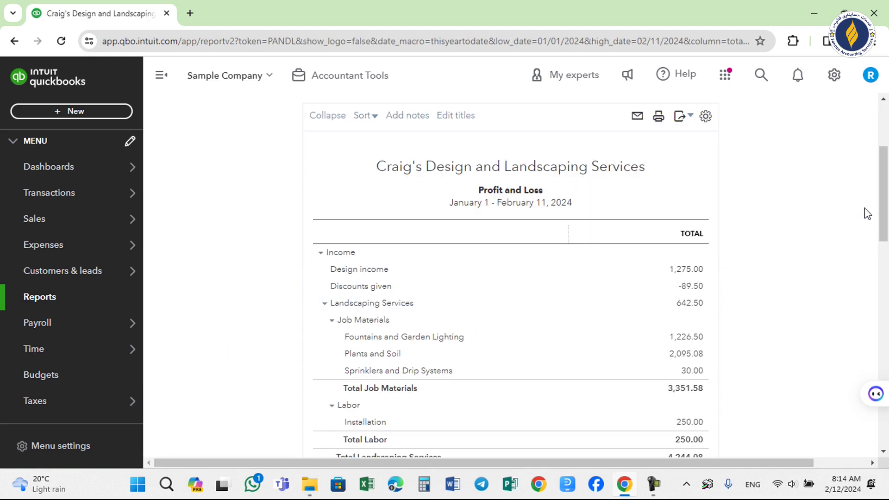
{"action": "scroll", "coordinate": [865, 208], "scroll_direction": "up", "scroll_amount": 4}
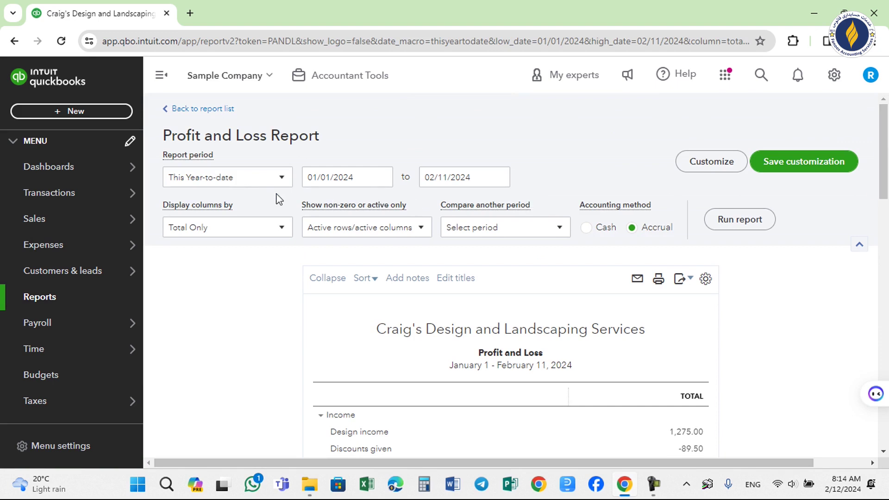
{"action": "left_click", "coordinate": [239, 184]}
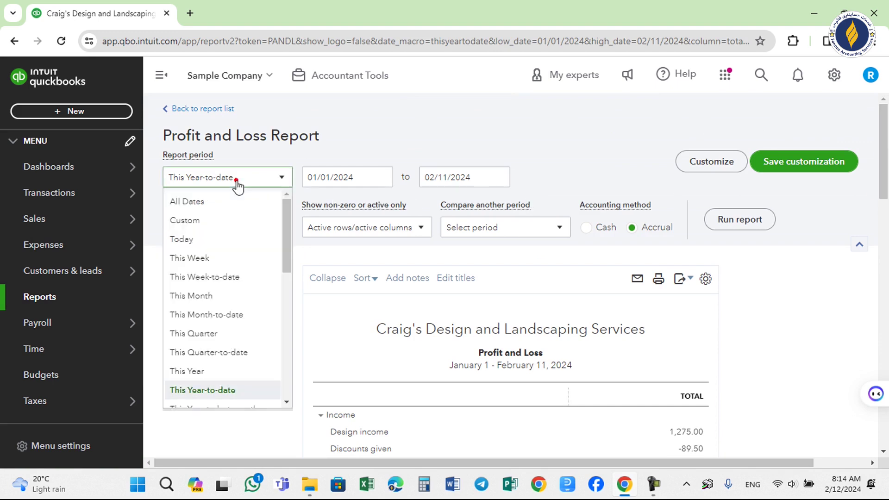
{"action": "left_click", "coordinate": [229, 240]}
{"action": "left_click", "coordinate": [721, 226]}
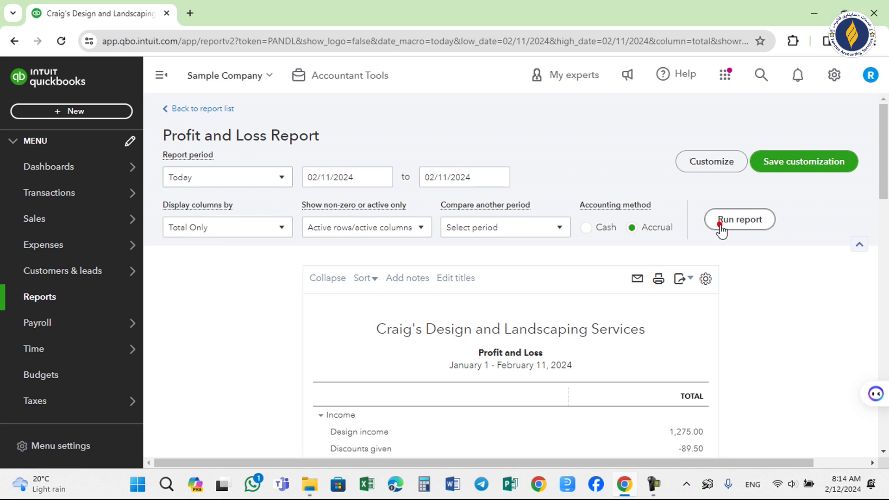
{"action": "scroll", "coordinate": [723, 228], "scroll_direction": "down", "scroll_amount": 2}
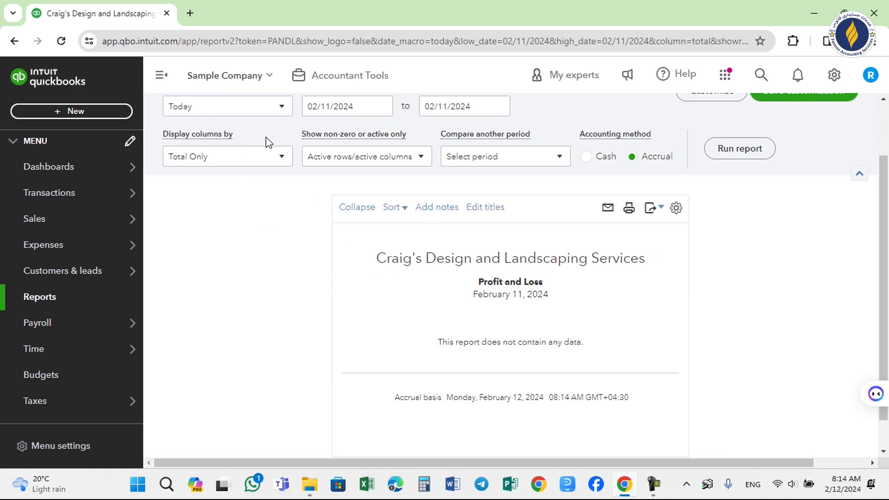
Rerun Profit and Loss for This Month (February 2024), showing $60.00 income and $-14.00 net income.
{"action": "left_click", "coordinate": [229, 109]}
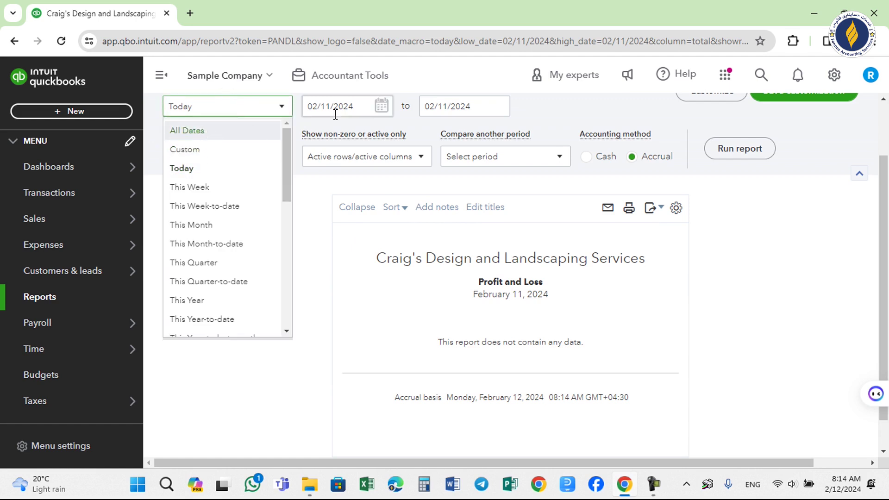
{"action": "left_click", "coordinate": [211, 227]}
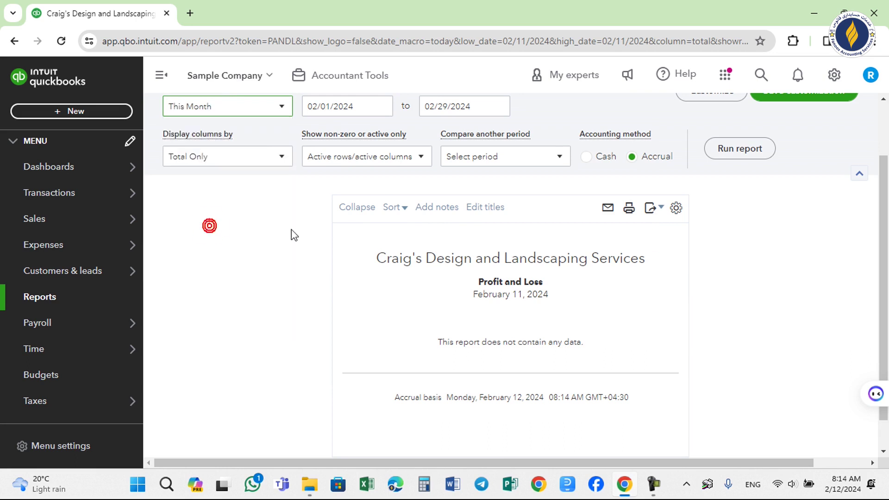
{"action": "left_click", "coordinate": [739, 152]}
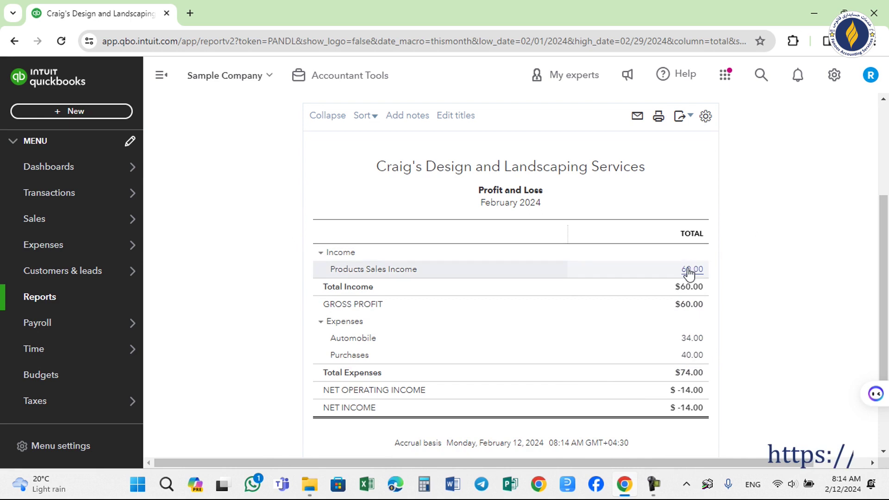
{"action": "left_click_drag", "start_coordinate": [882, 229], "coordinate": [882, 120]}
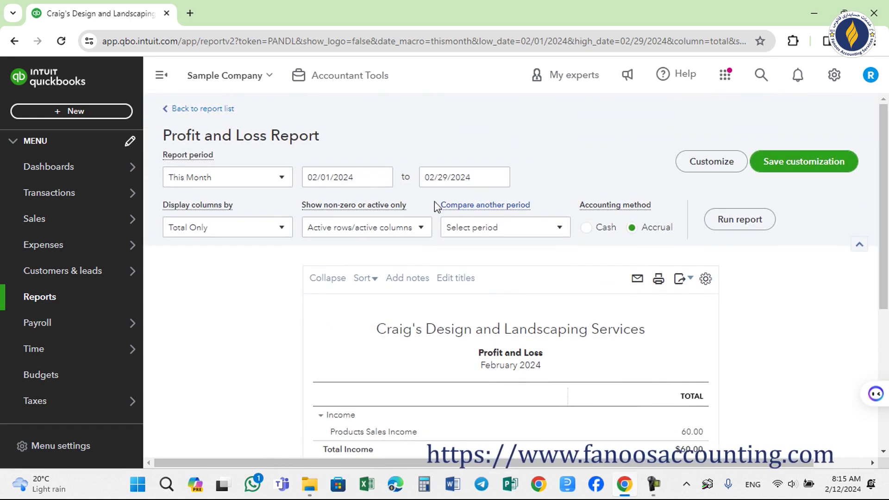
Run Profit and Loss from 02/11/2024 to 02/12/2024, giving $20.00 net income.
{"action": "left_click", "coordinate": [382, 180]}
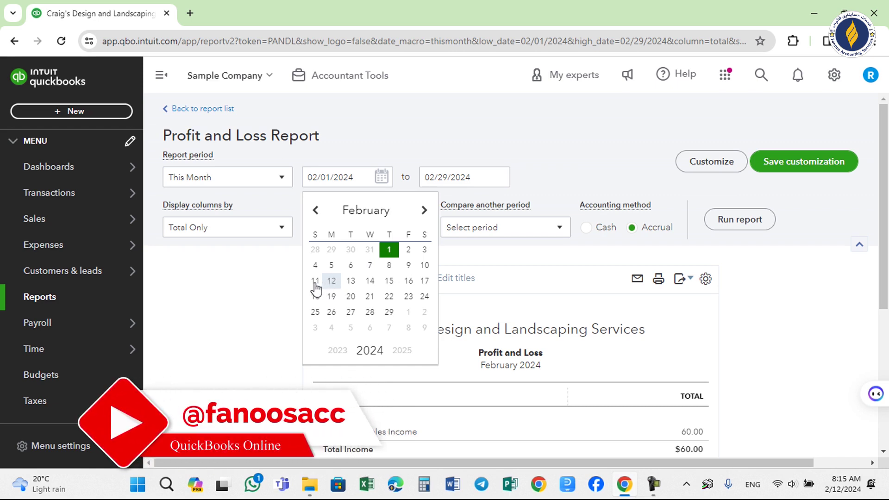
{"action": "left_click", "coordinate": [315, 282]}
{"action": "left_click", "coordinate": [498, 177]}
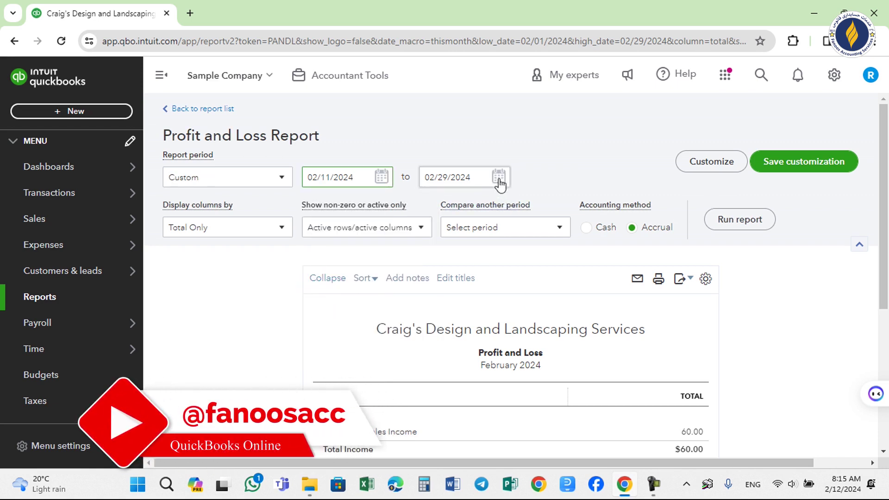
{"action": "left_click", "coordinate": [451, 277]}
{"action": "left_click", "coordinate": [741, 219]}
{"action": "scroll", "coordinate": [861, 252], "scroll_direction": "down", "scroll_amount": 3}
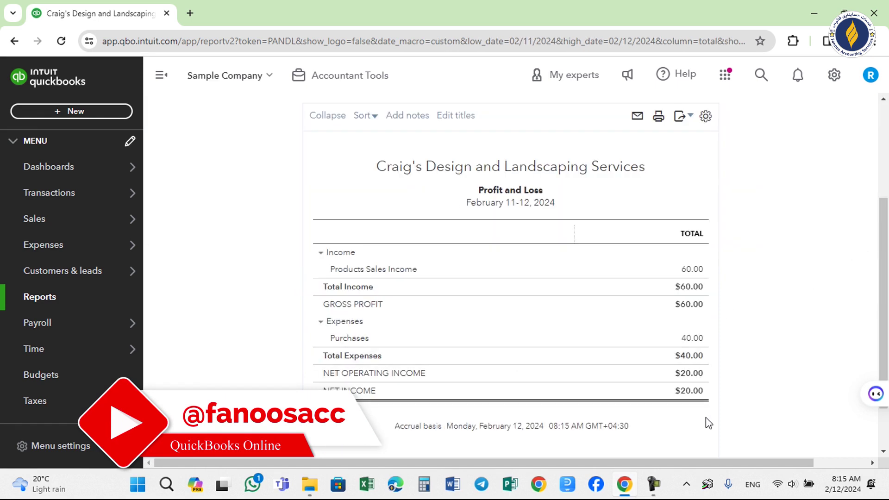